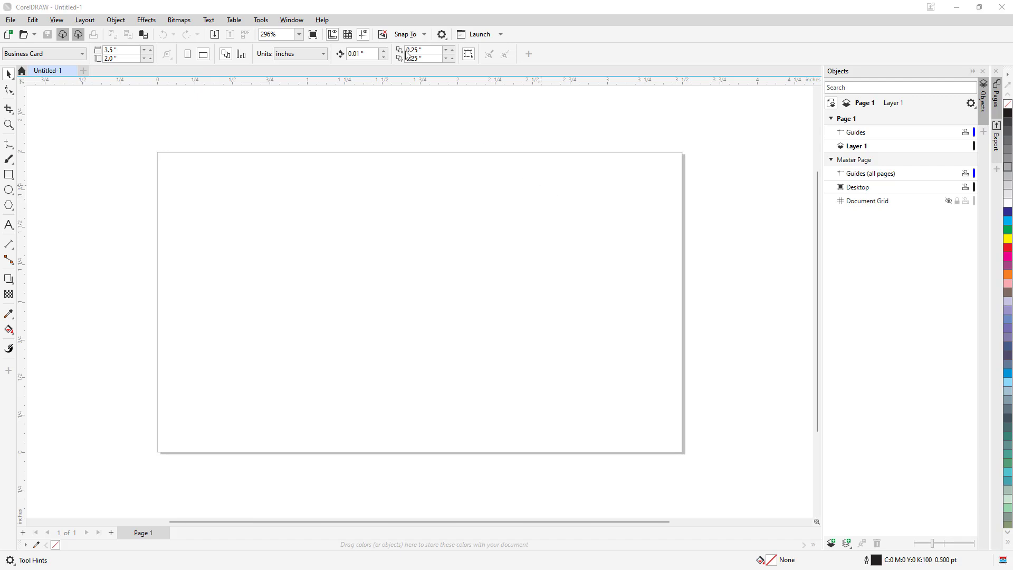
- Draw a rectangle about 0.60 by 0.67 inches in the page's upper-left area and two squares beside it, the farther about 0.57 inches wide
left_click(392, 8)
left_click(8, 176)
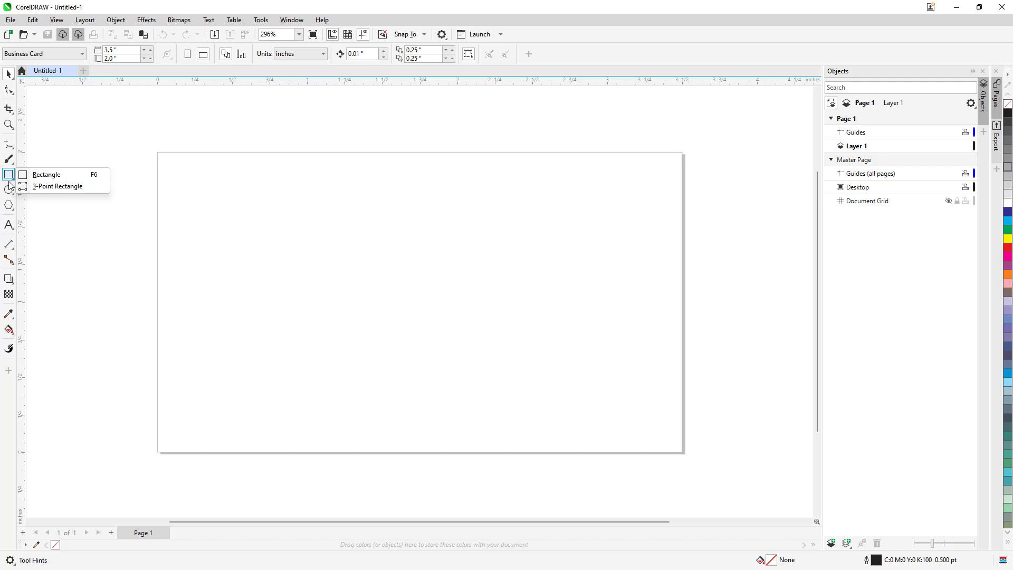
left_click(46, 174)
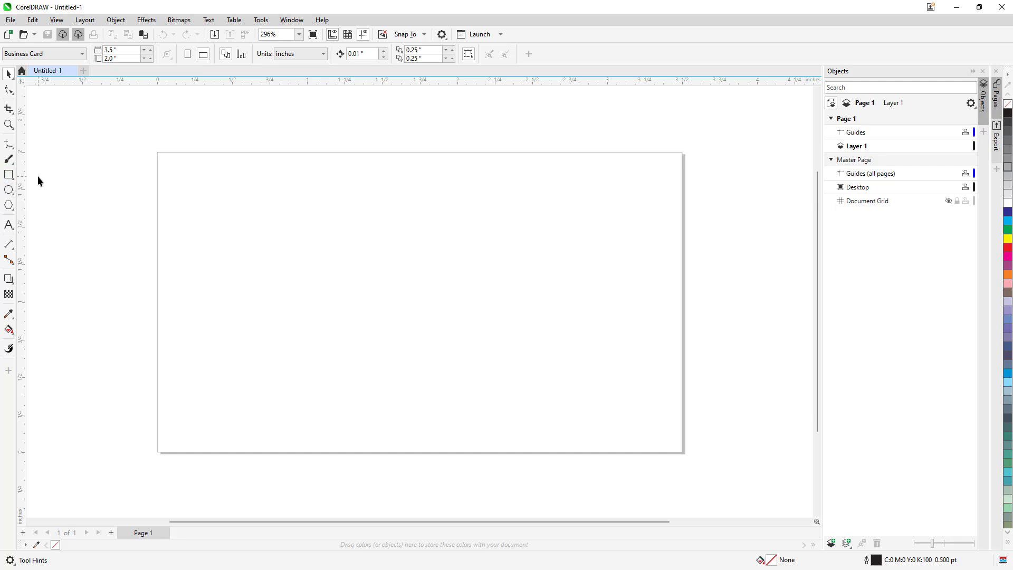
left_click_drag(179, 169, 270, 269)
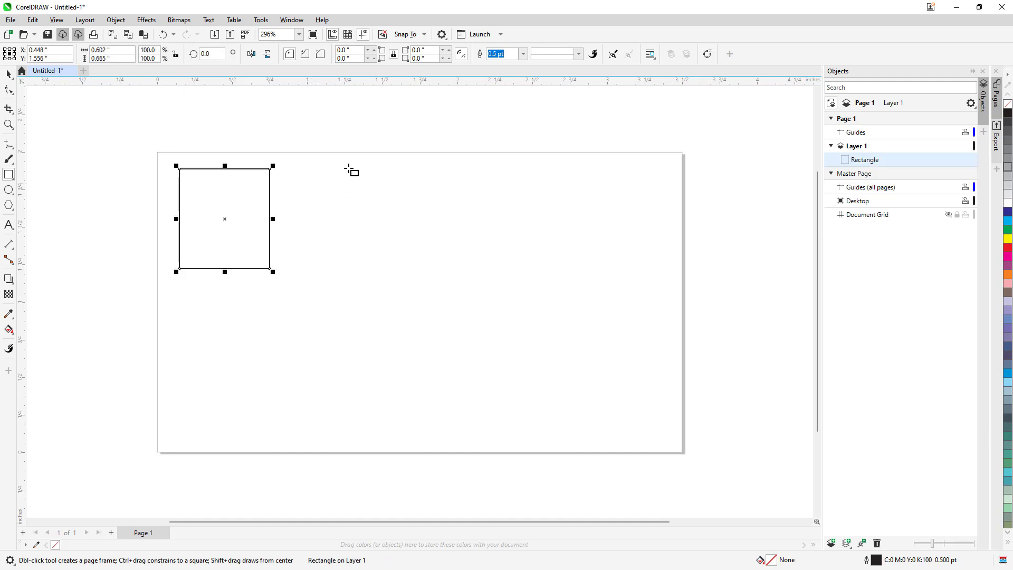
left_click_drag(338, 166, 371, 198)
left_click_drag(435, 181, 473, 267)
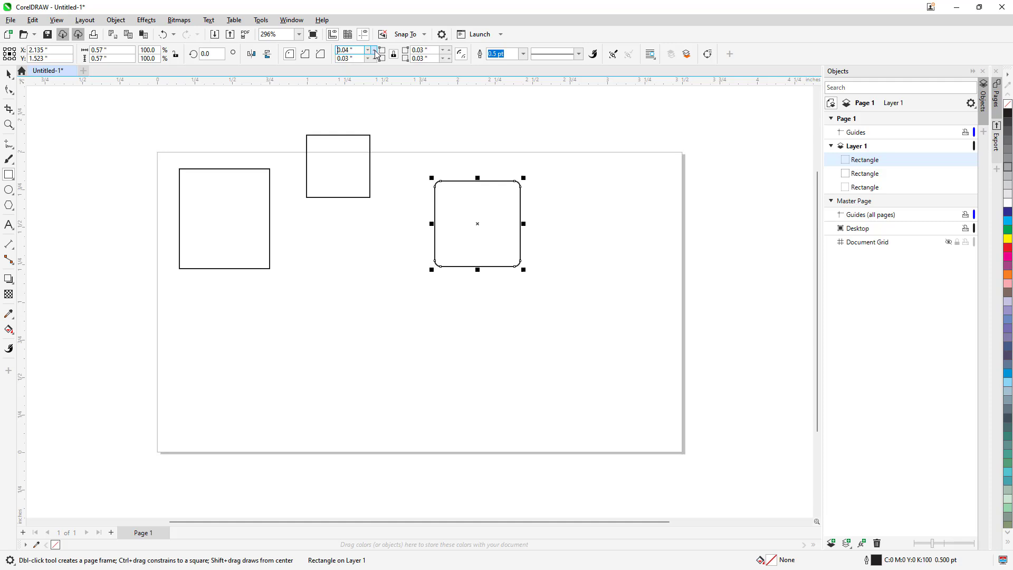
- Try scalloped and chamfered corners on the rightmost square, and set the radius of all four corners to 0.21 inches
left_click_drag(376, 55, 378, 90)
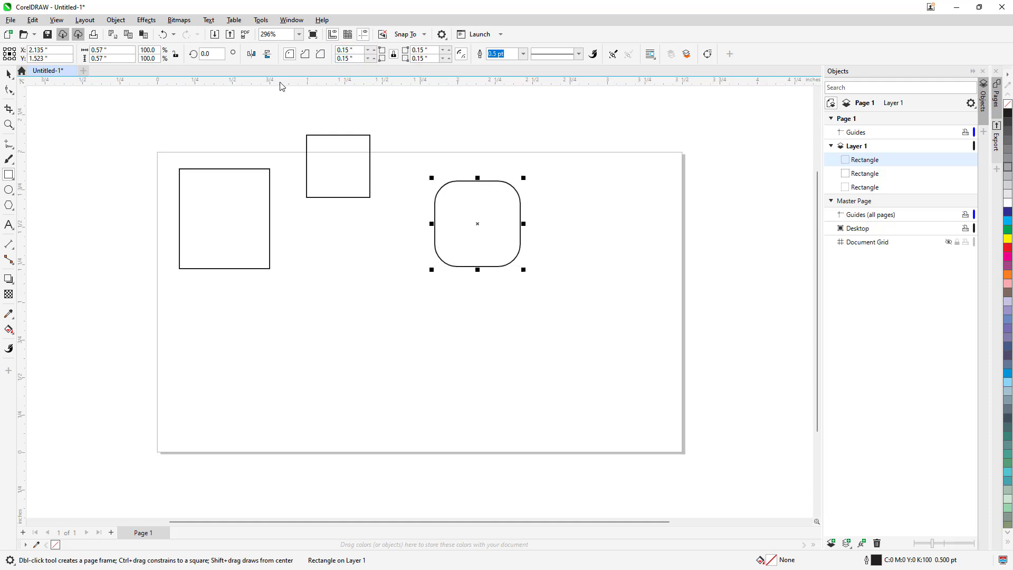
left_click(305, 54)
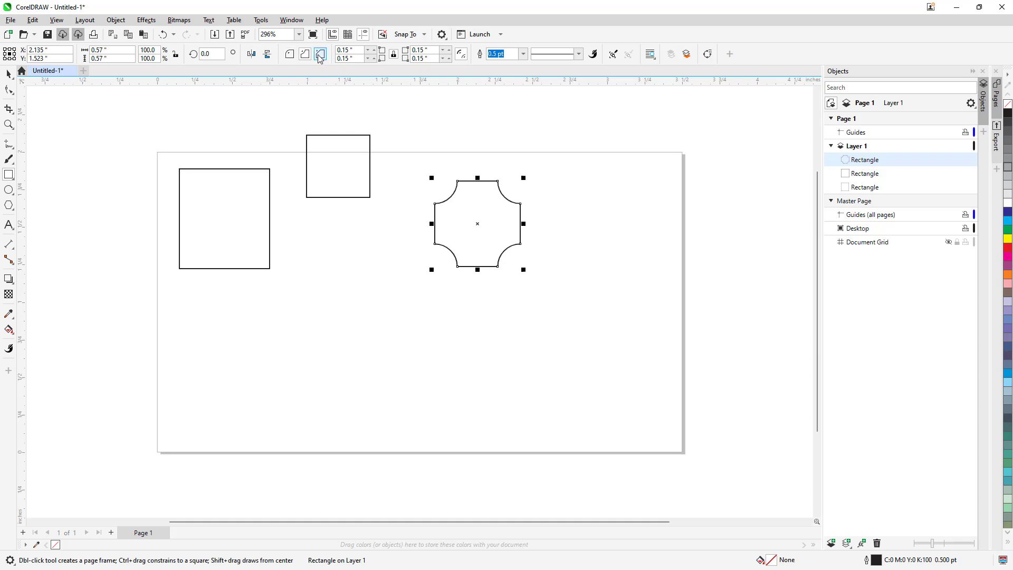
left_click(321, 55)
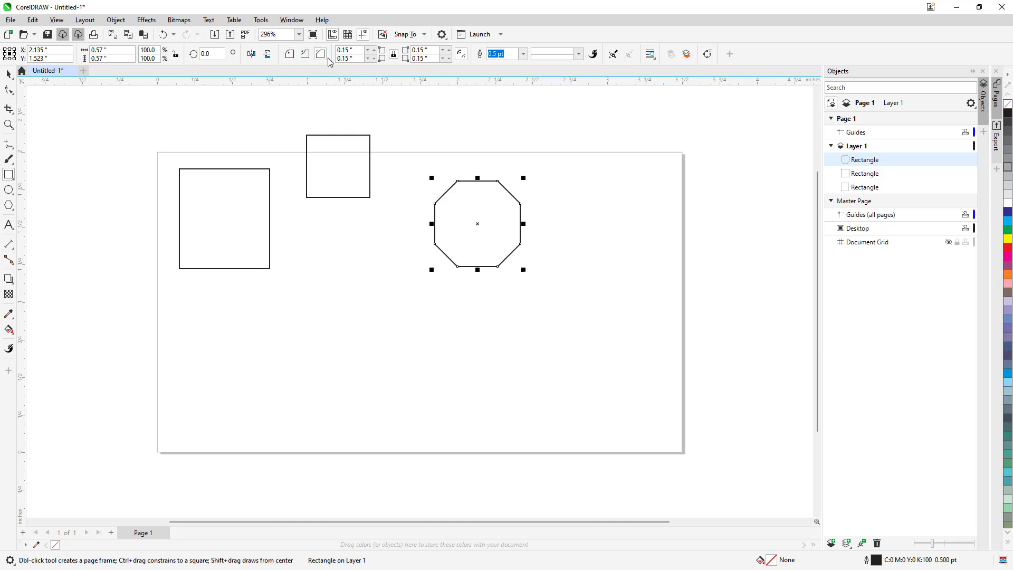
left_click(449, 50)
left_click(449, 51)
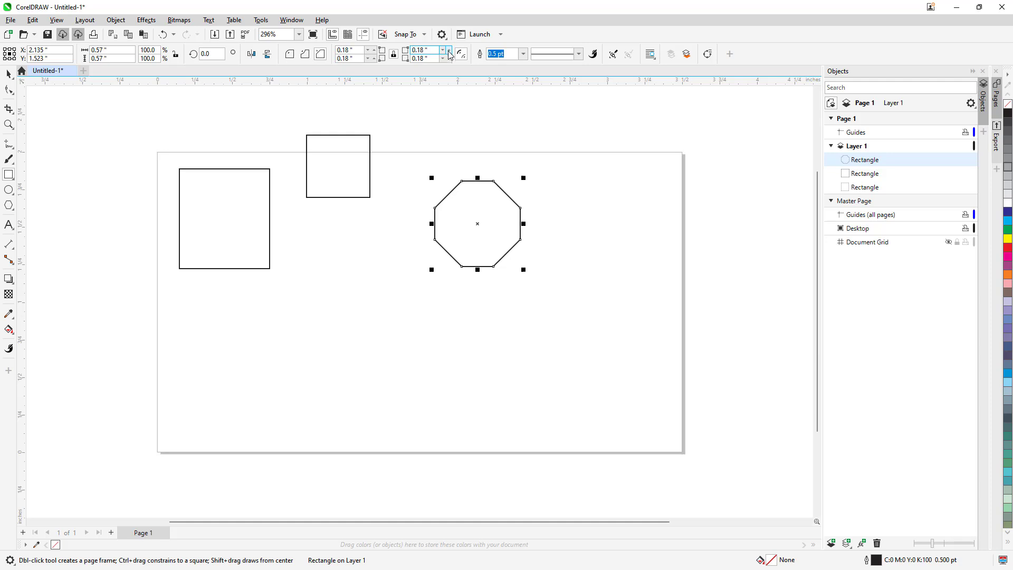
left_click(449, 51)
left_click(449, 51)
- Unlink the square's corner radii, set the lower-left one to 0.11 inches, and change the corner style to scalloped, then round
left_click(394, 55)
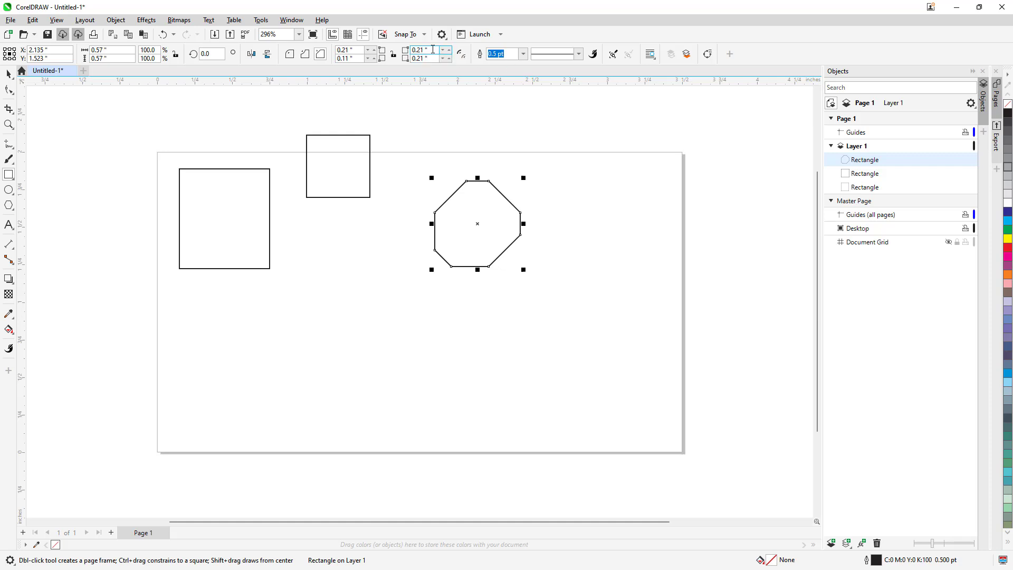
left_click(305, 54)
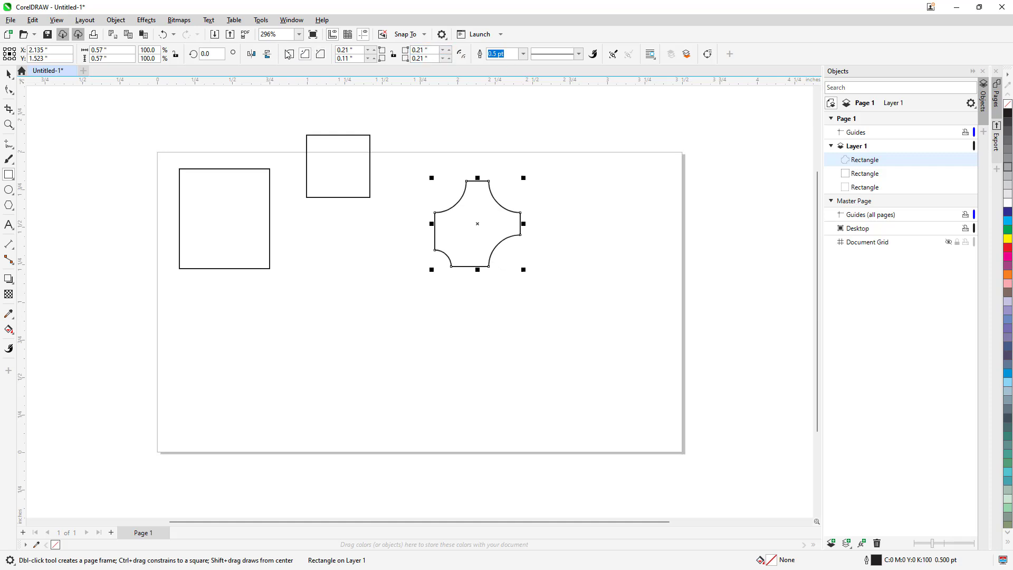
left_click(290, 53)
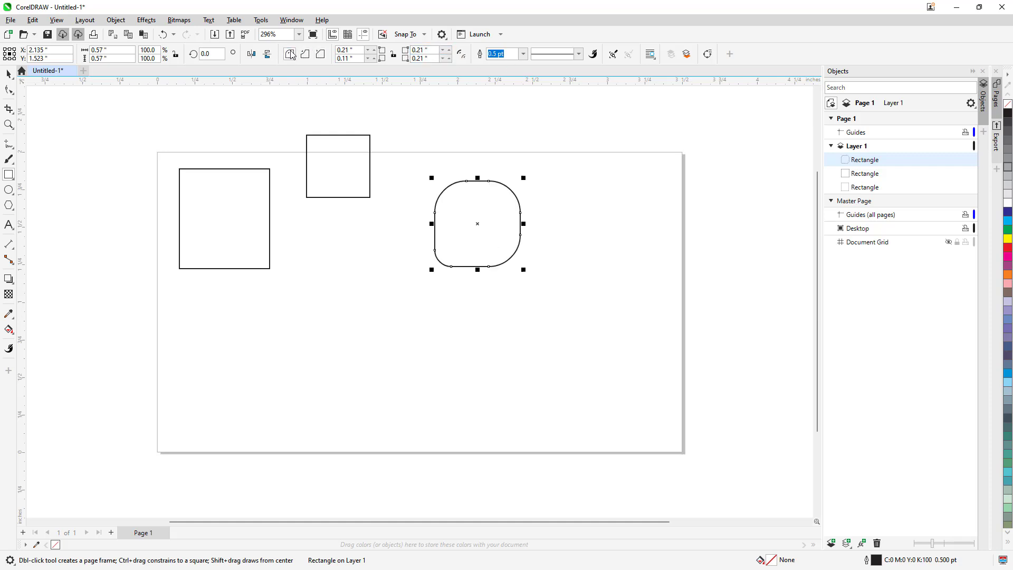
- Try a 10 pt outline on the rounded square and set its outline width to 3 pt
left_click(523, 54)
left_click(507, 108)
left_click(523, 54)
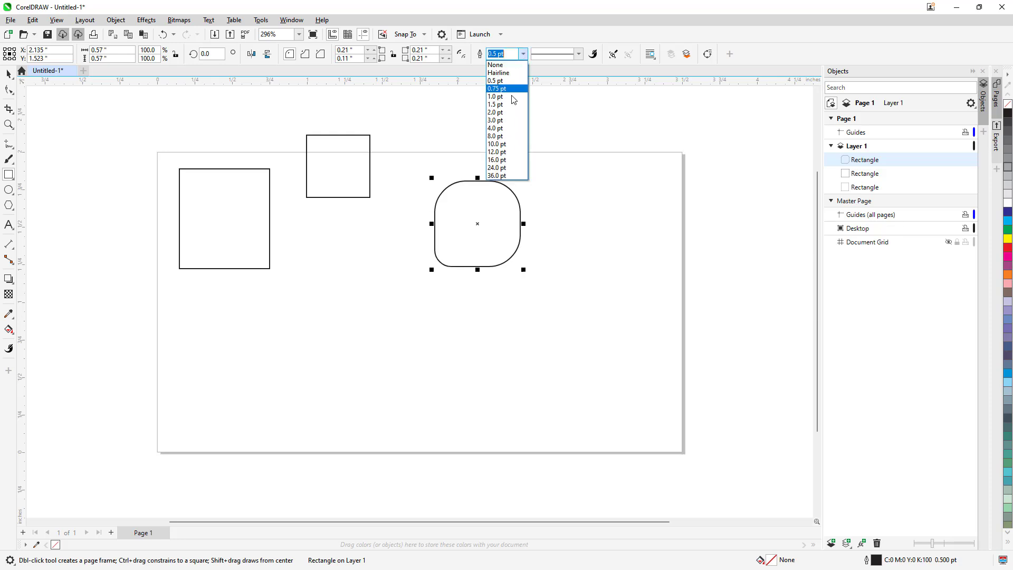
left_click(508, 145)
left_click(523, 54)
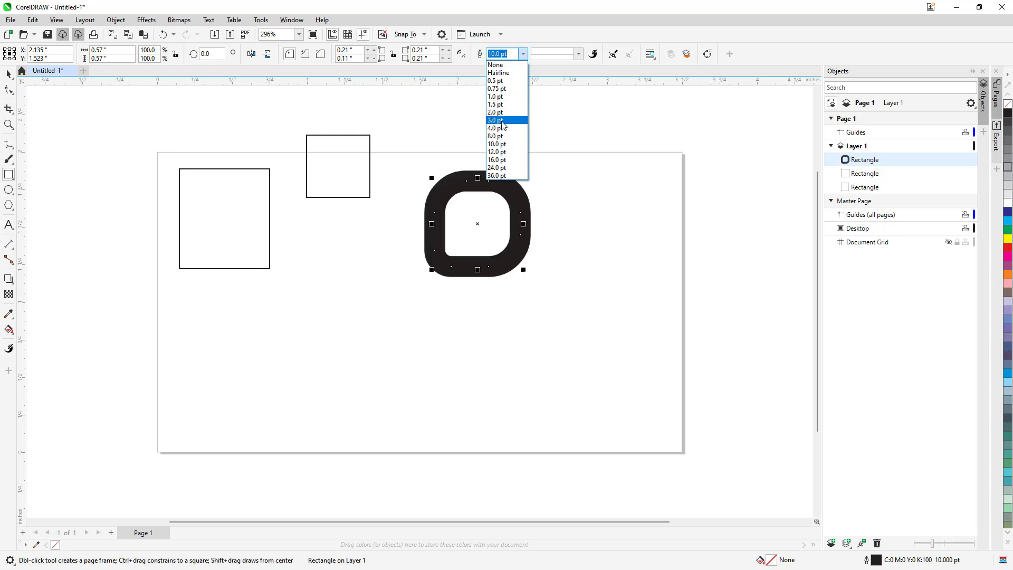
left_click(507, 123)
- Try a dotted line style on the rounded square's outline and change it to a dashed style
left_click(580, 55)
left_click(568, 109)
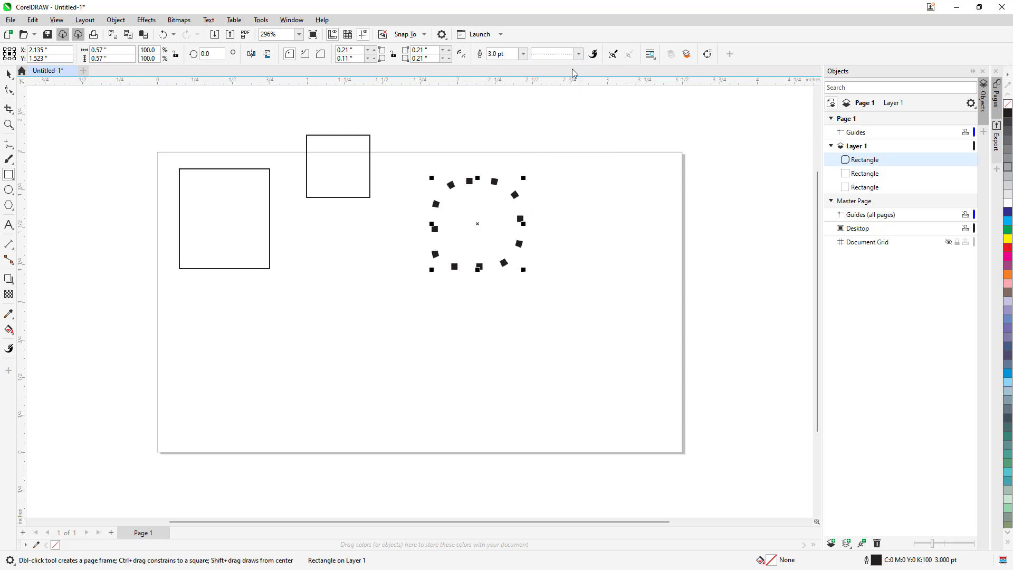
left_click(578, 54)
left_click(563, 169)
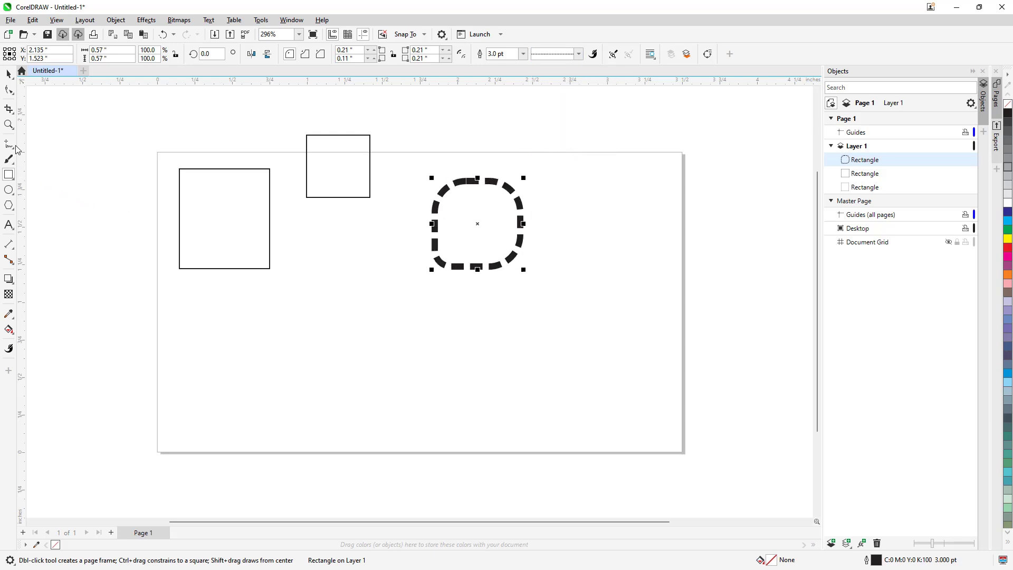
- Draw a tilted 3-point rectangle below the small square, spanning about 0.75 by 0.76 inches overall
left_click(9, 176)
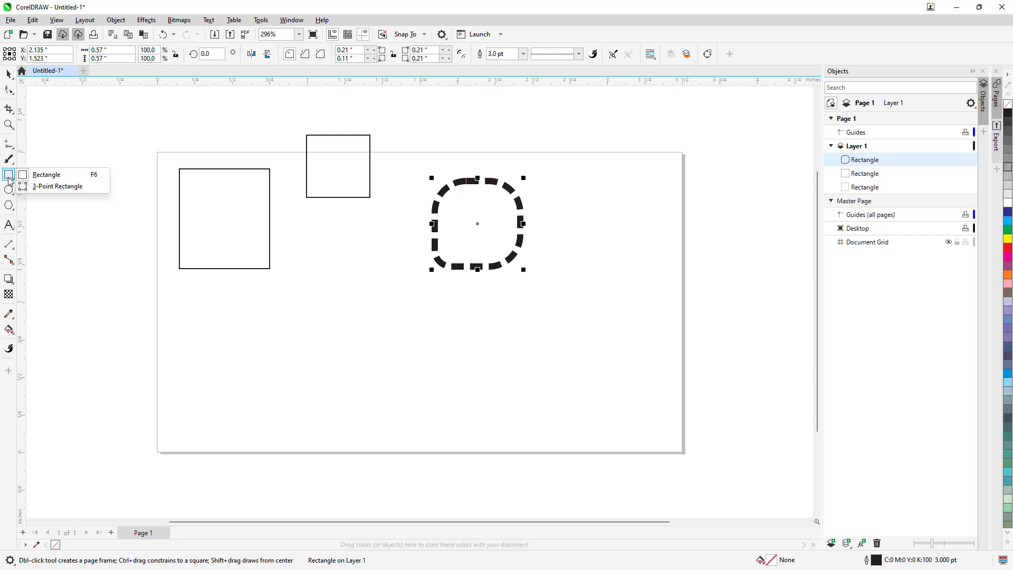
left_click(51, 190)
left_click_drag(312, 264, 391, 301)
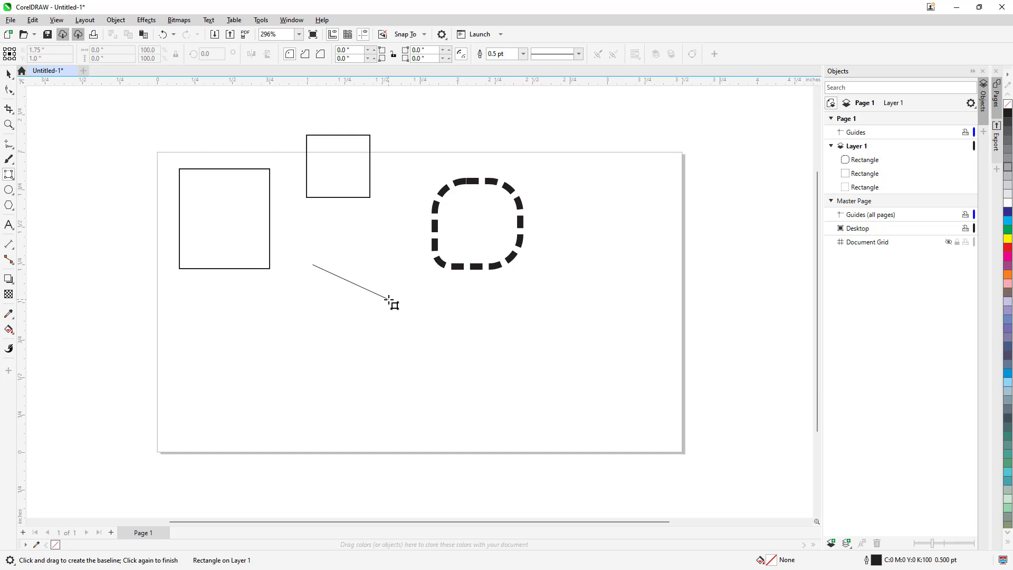
left_click(351, 379)
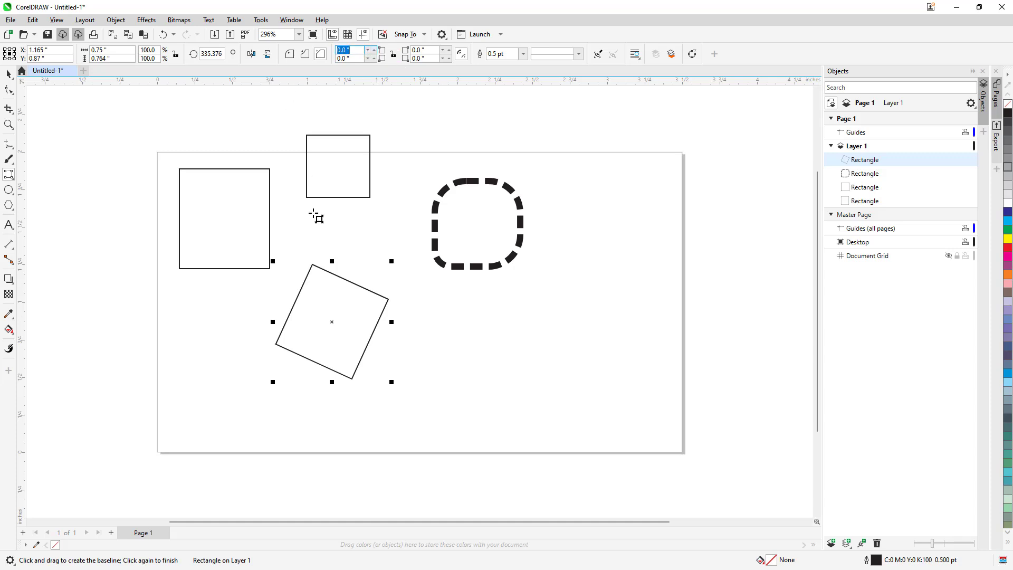
- Draw an ellipse about 0.67 by 0.70 inches below the dashed shape, and turn it into a pie after trying the arc form
left_click(9, 191)
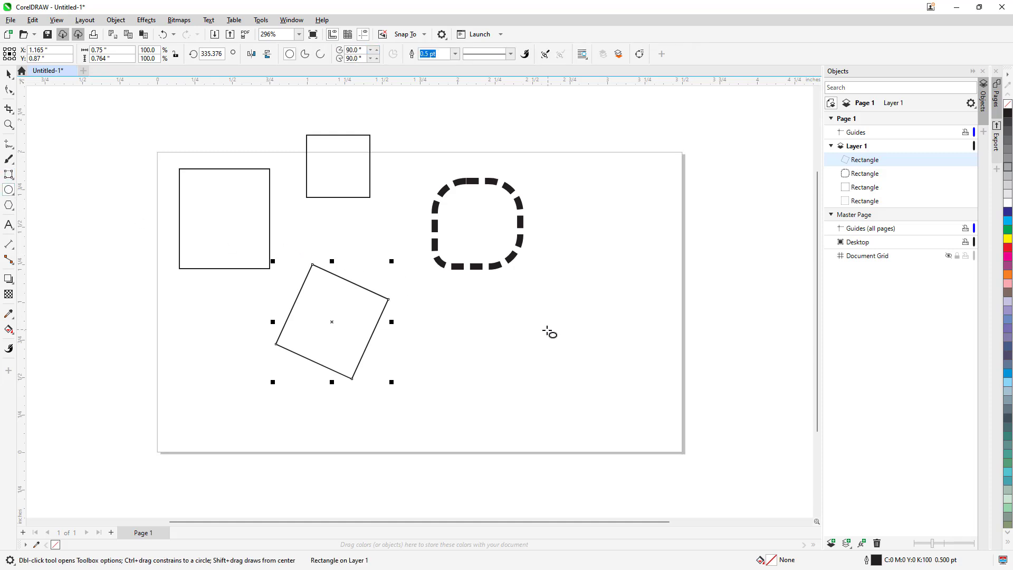
left_click_drag(458, 307, 560, 413)
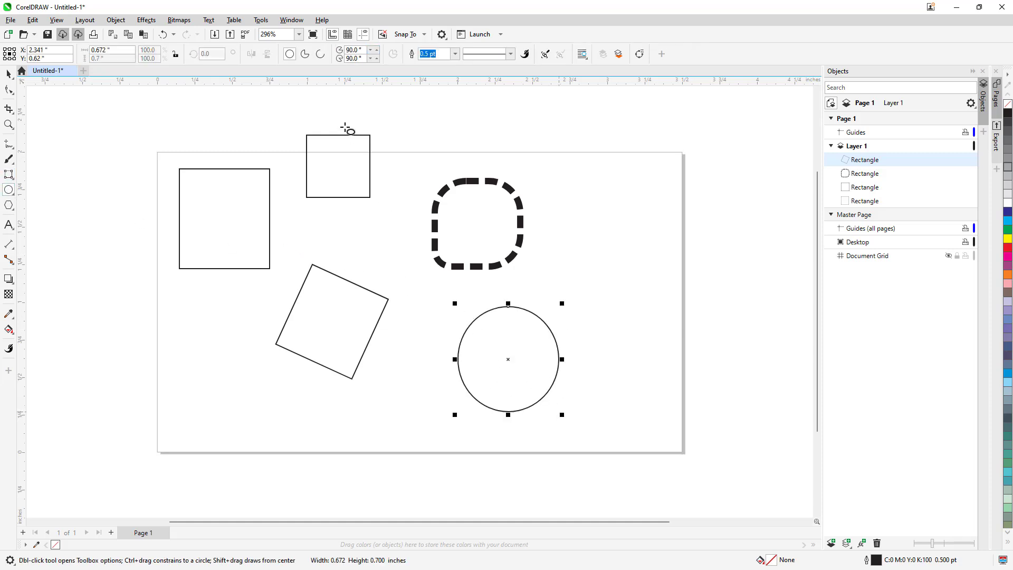
left_click(305, 54)
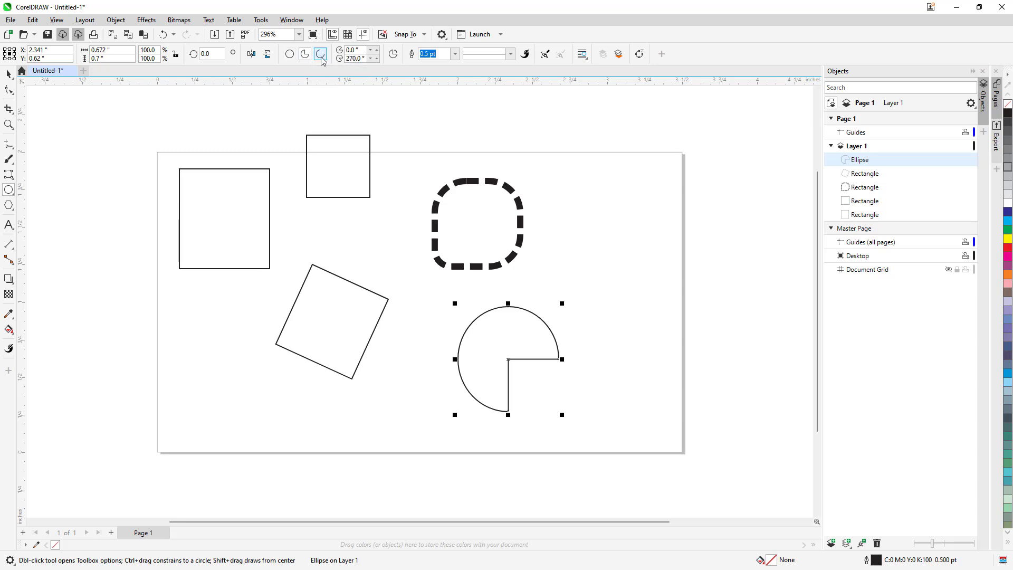
left_click(321, 57)
left_click(305, 53)
- Set the pie's starting angle to 9° and ending angle to 255°, and give its outline a finely dashed line style
left_click(375, 59)
left_click(375, 59)
left_click(375, 60)
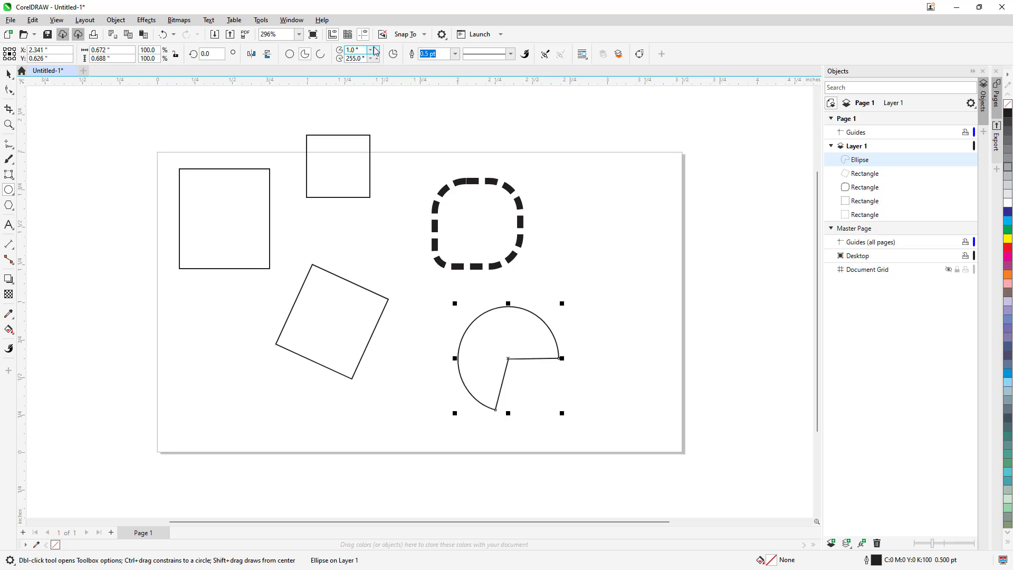
left_click(375, 49)
left_click(375, 50)
left_click(375, 50)
left_click(375, 49)
left_click(374, 49)
left_click(375, 49)
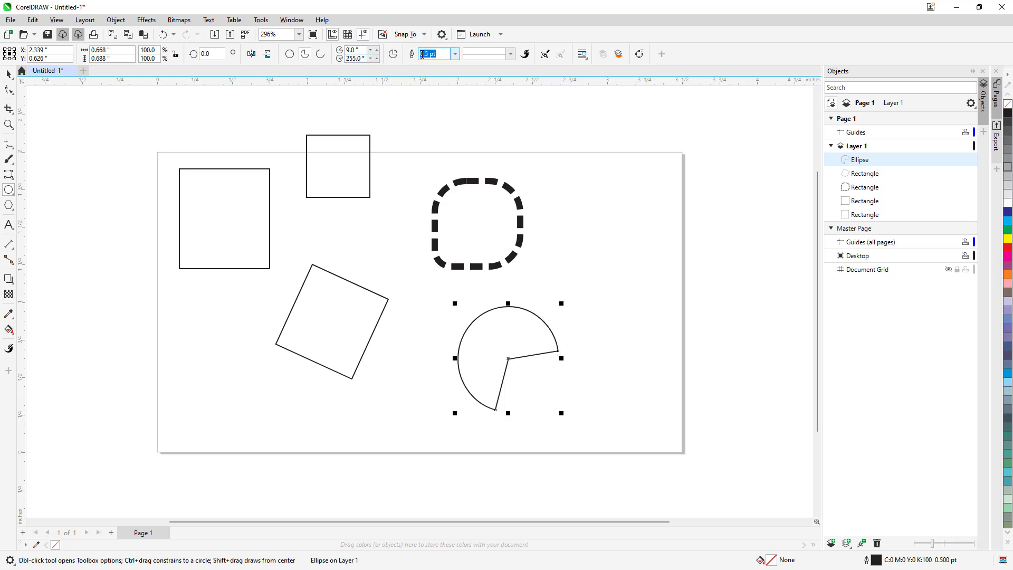
left_click(510, 55)
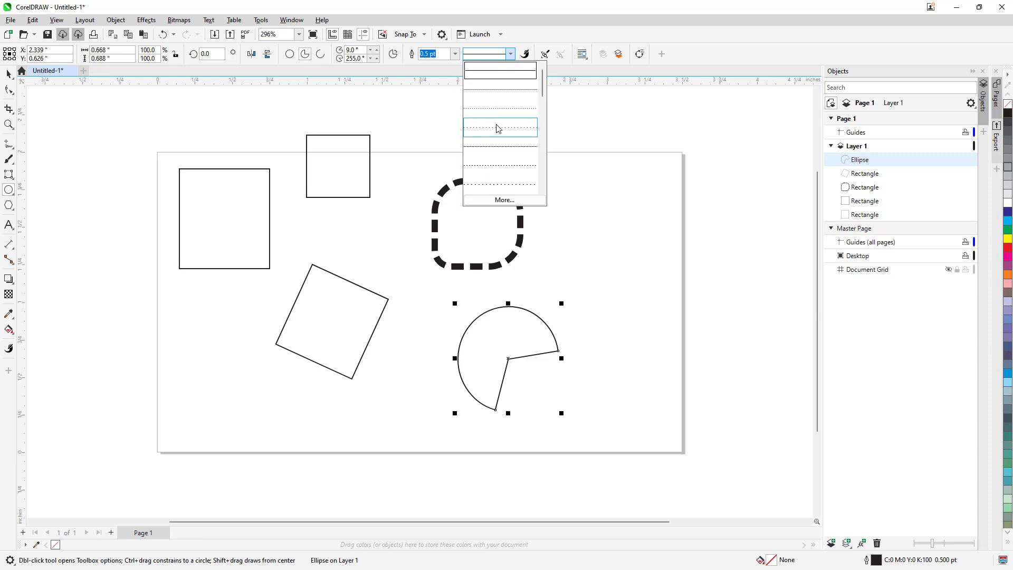
left_click(497, 157)
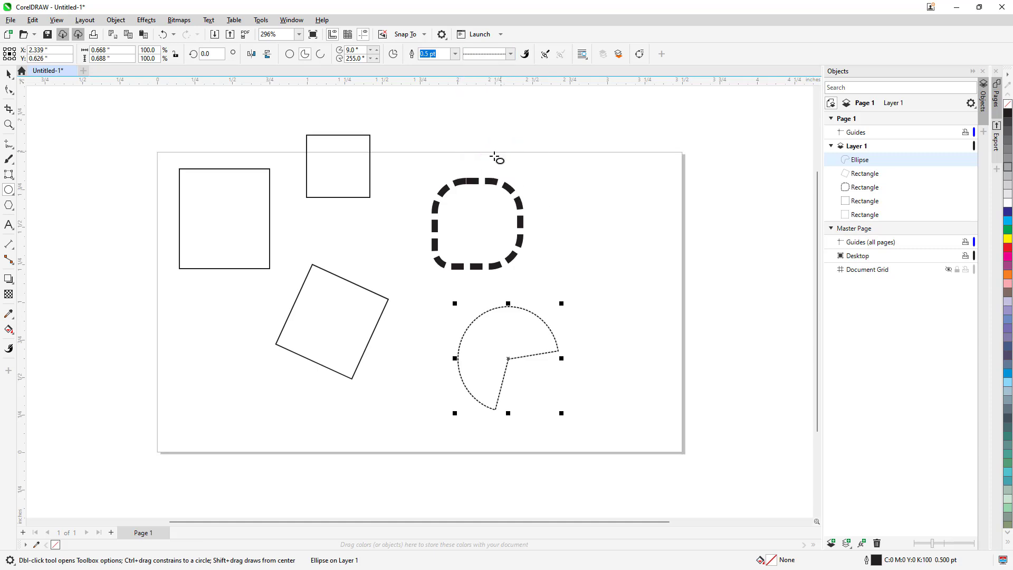
- Draw a polygon to the right of the dashed rounded square and set its number of sides to 6
left_click(7, 209)
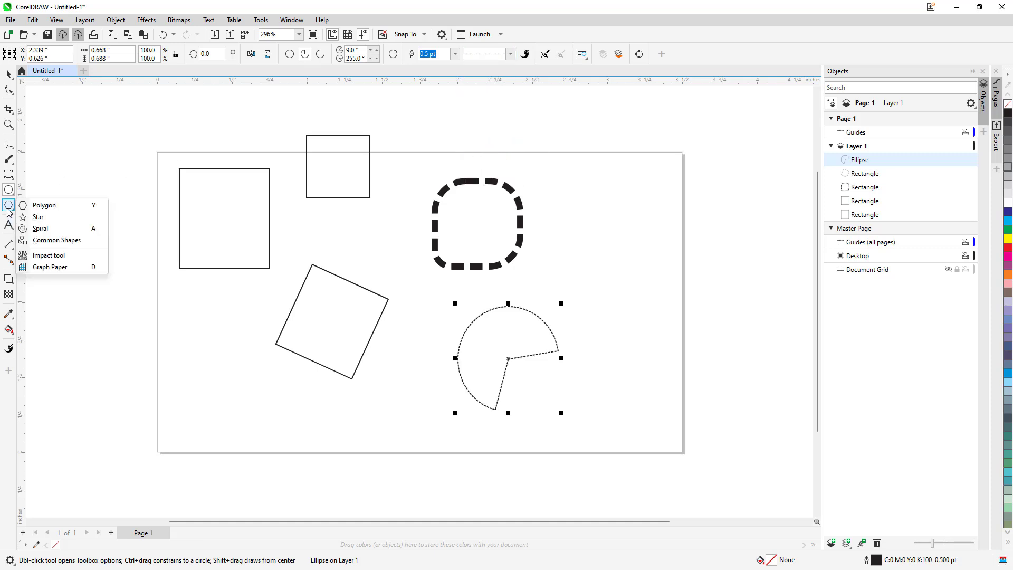
left_click(36, 206)
left_click_drag(549, 205, 640, 302)
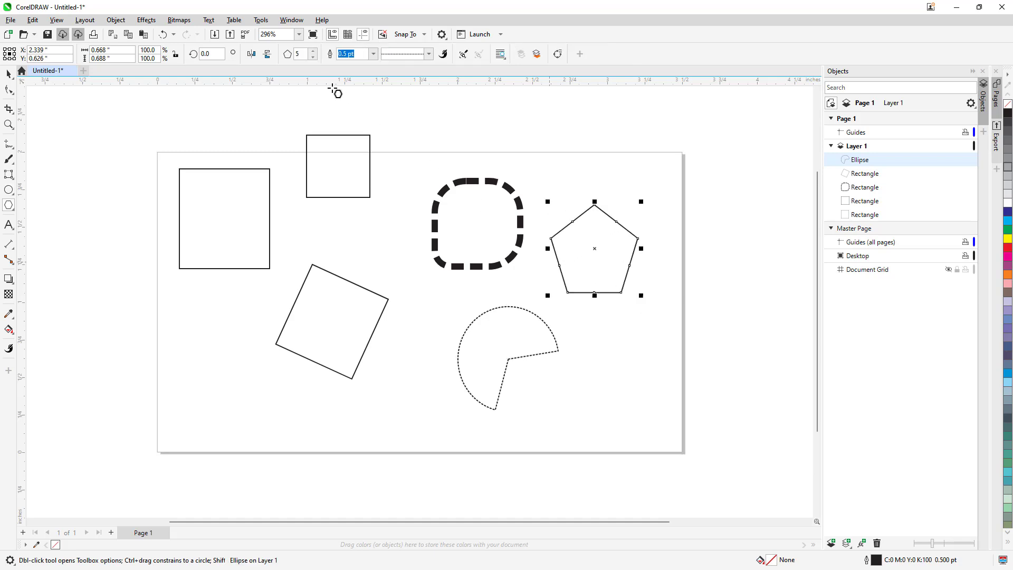
left_click(313, 52)
left_click(314, 52)
left_click(314, 52)
left_click(313, 51)
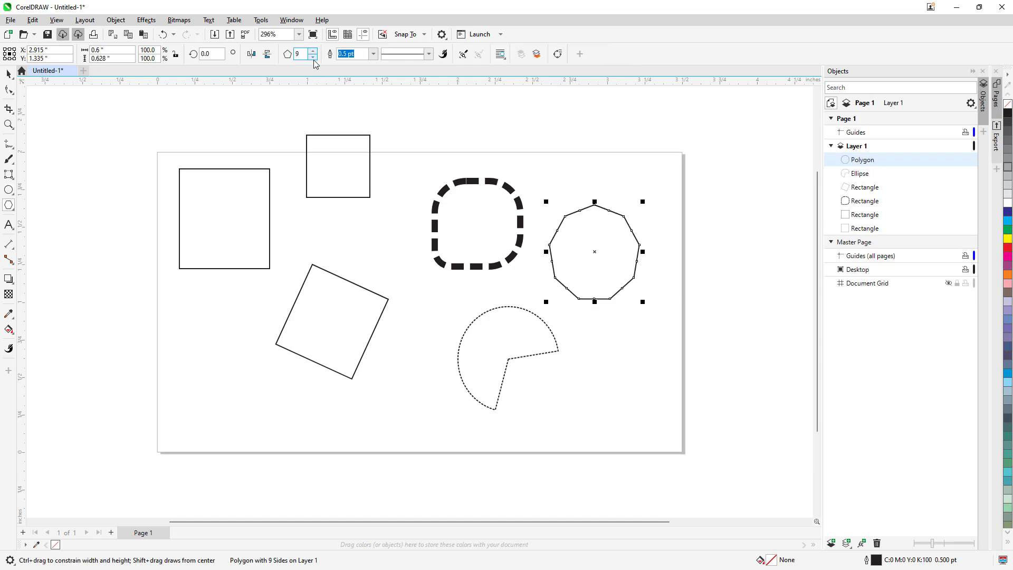
left_click(314, 57)
left_click(313, 57)
left_click(314, 57)
- Set the hexagon's outline width to 8 pt and apply a dashed line style
left_click(374, 54)
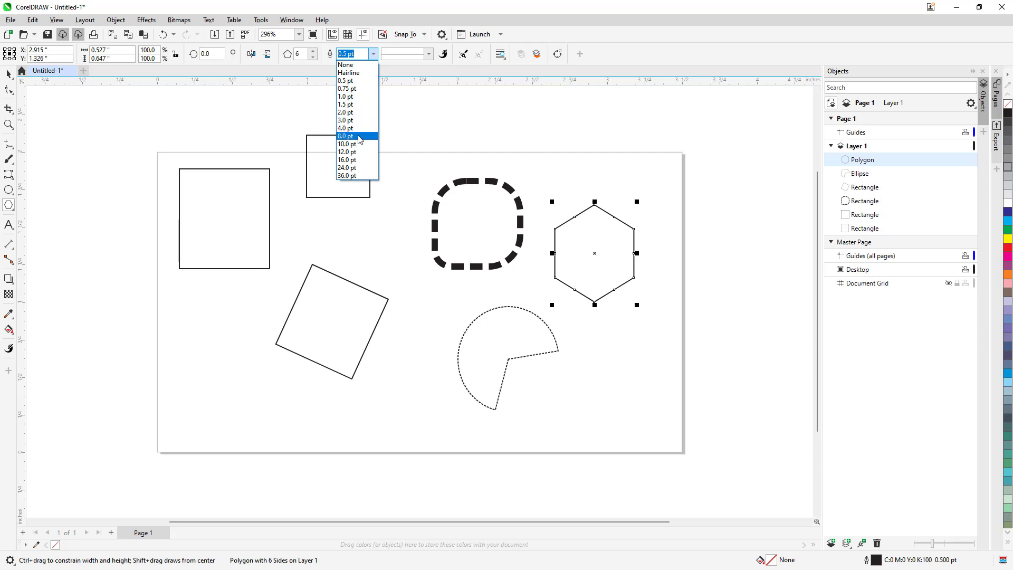
left_click(360, 138)
left_click(429, 54)
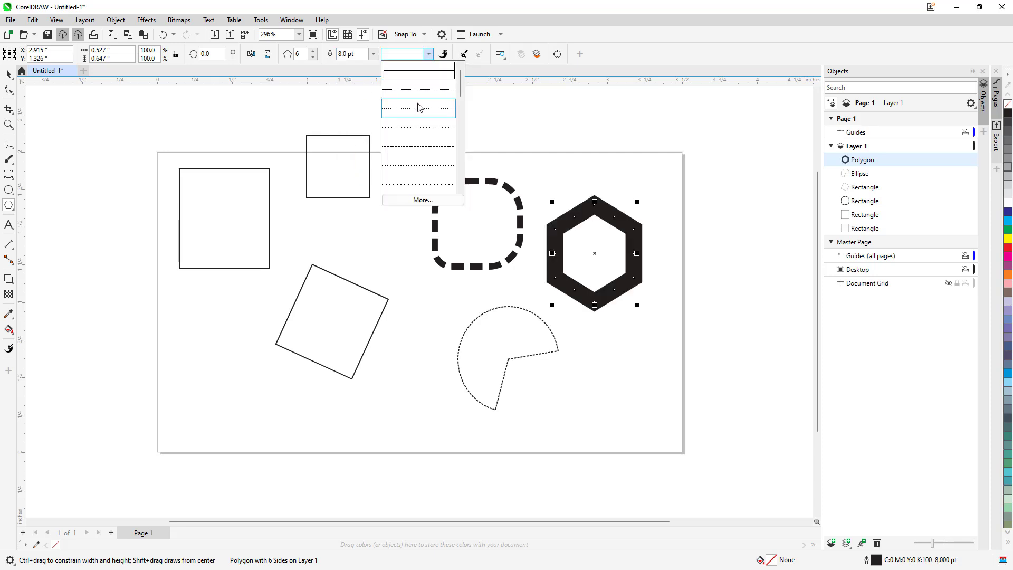
left_click(431, 147)
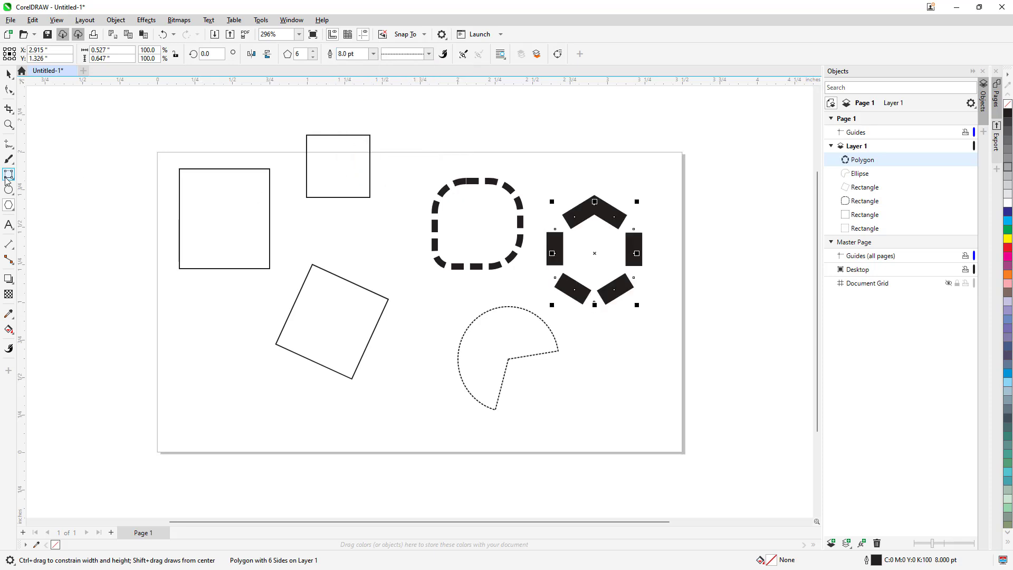
- Draw a five-pointed star about 0.61 by 0.48 inches in the page's lower-left area
left_click(13, 208)
left_click(37, 217)
left_click_drag(209, 369, 305, 445)
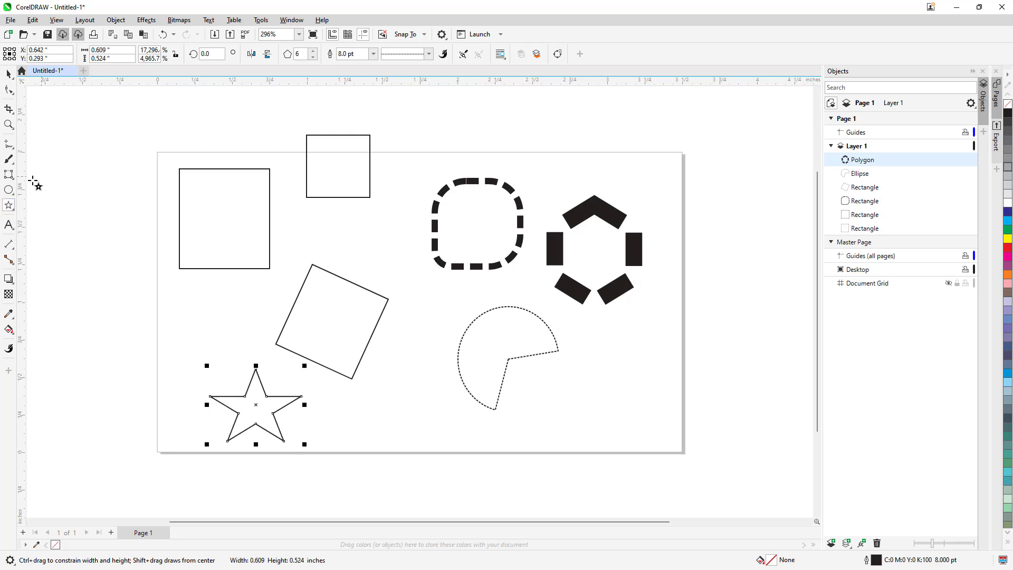
- Draw a spiral with four revolutions near the page's lower edge, overlapping the pie shape
left_click(11, 208)
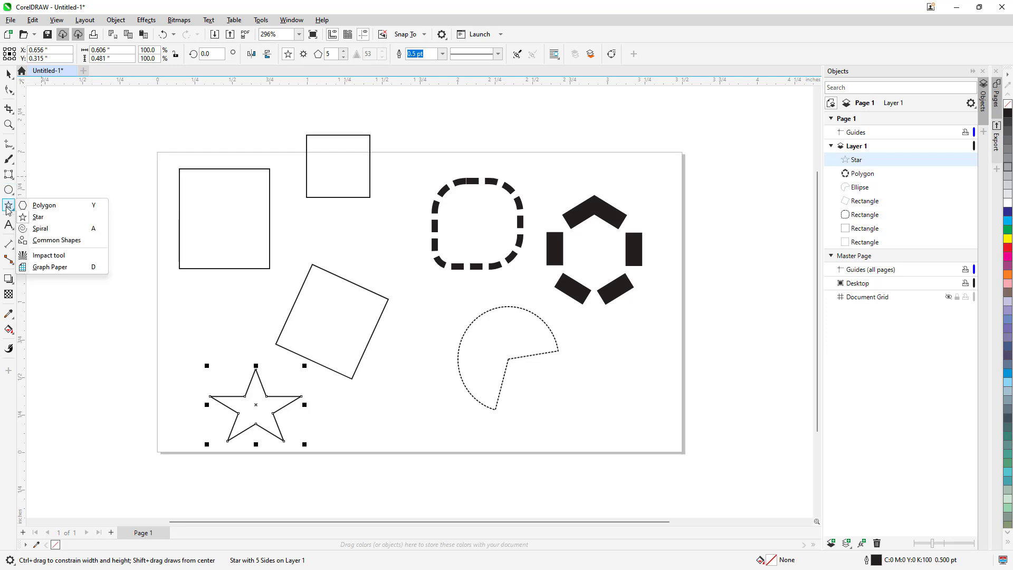
left_click(49, 228)
left_click_drag(415, 369, 493, 452)
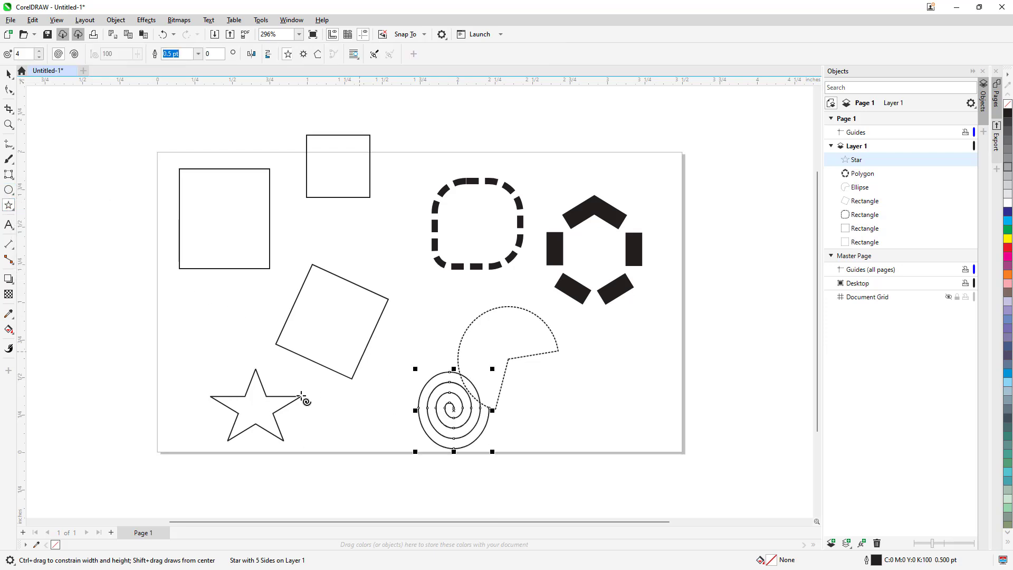
- Select the star near the page's lower-left corner and set its number of points to 13
key("space")
left_click(266, 395)
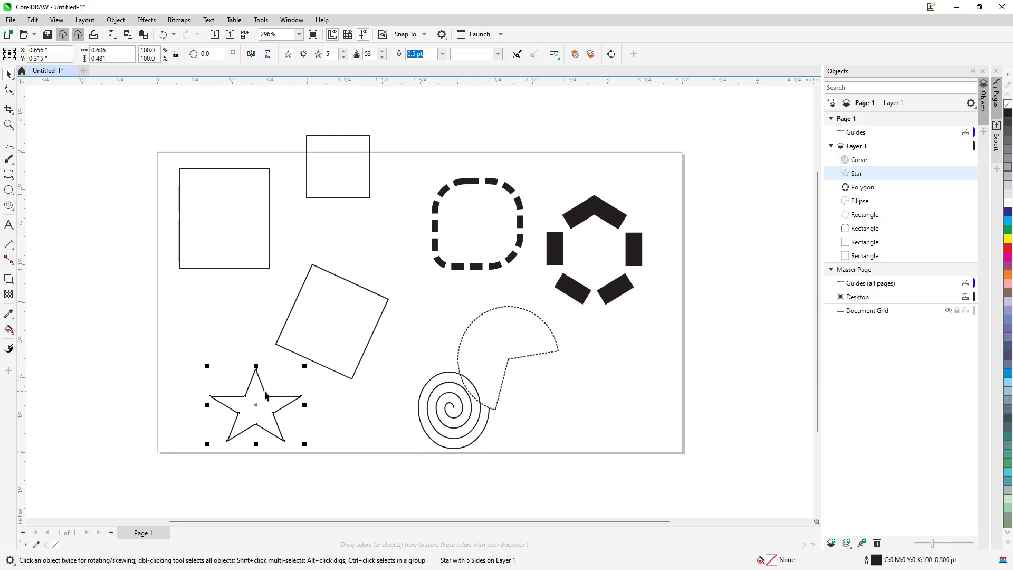
left_click(343, 52)
left_click(343, 52)
left_click(343, 51)
left_click(343, 52)
left_click(344, 52)
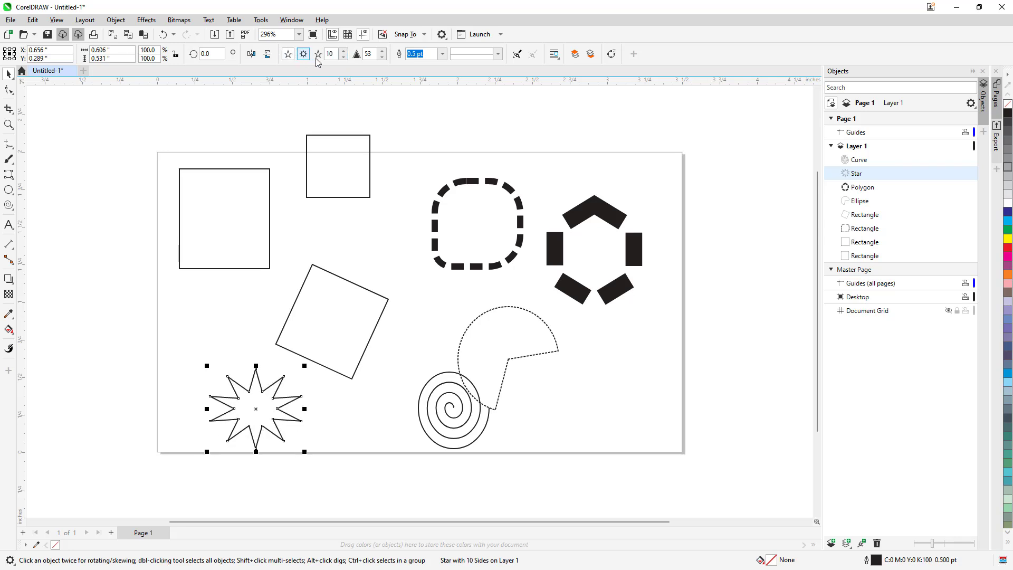
left_click(343, 52)
left_click(343, 52)
left_click(343, 52)
- Set the star's sharpness to 60
left_click(382, 51)
left_click(382, 51)
left_click(382, 51)
left_click(382, 51)
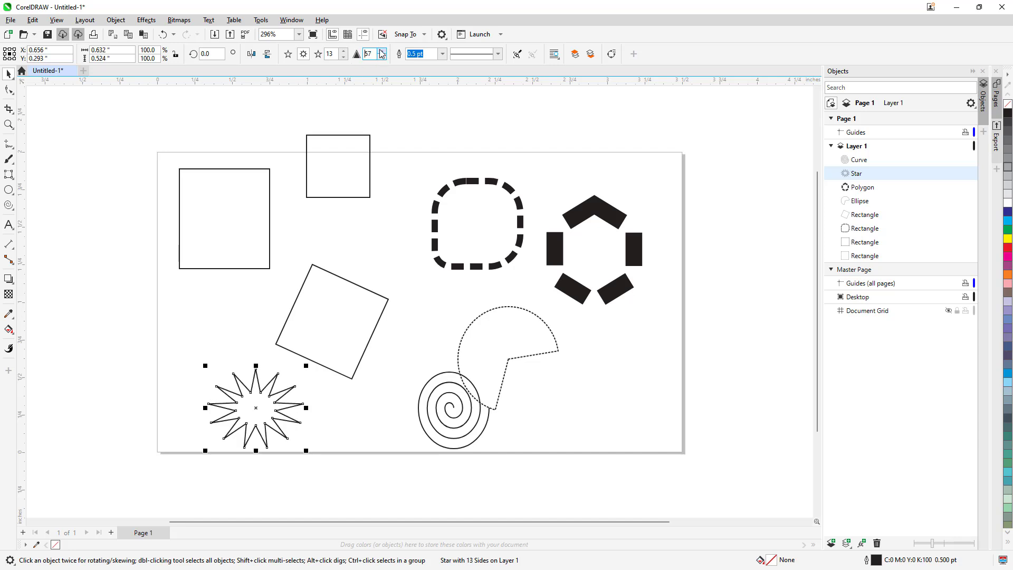
left_click(381, 51)
left_click(381, 51)
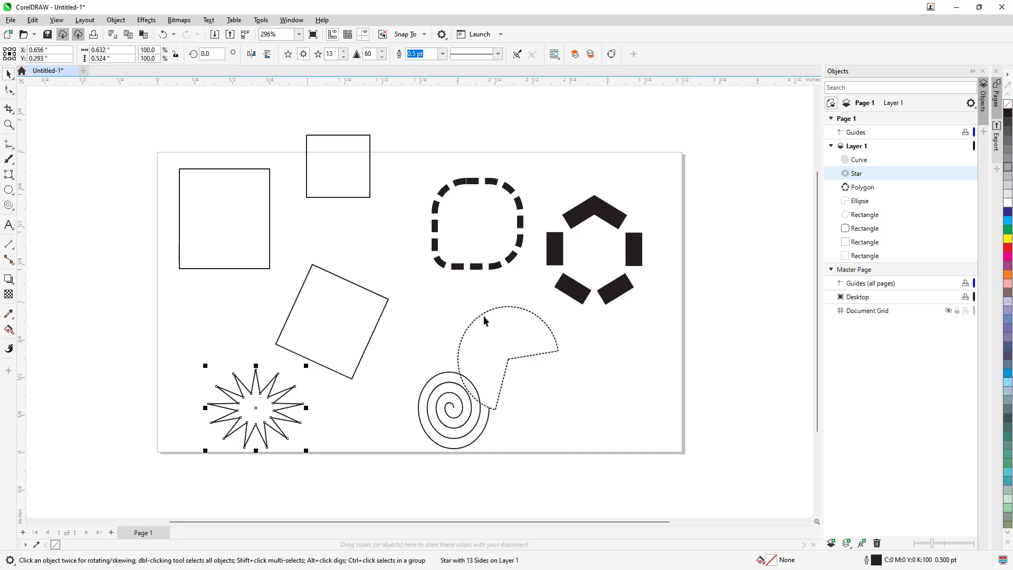
- Select the spiral and add a solid arrowhead to the start of its curve
left_click(435, 397)
left_click(446, 404)
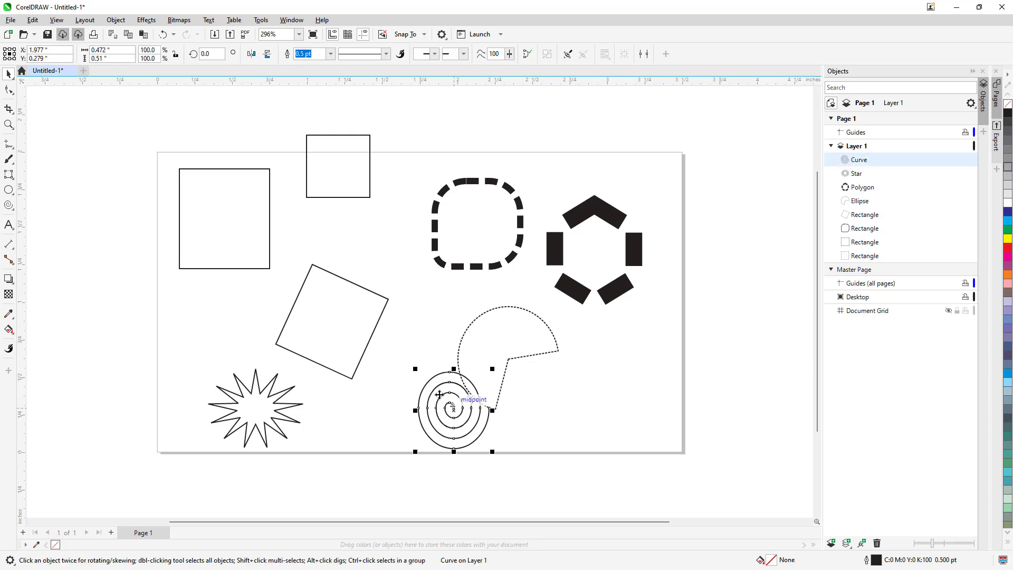
left_click(432, 54)
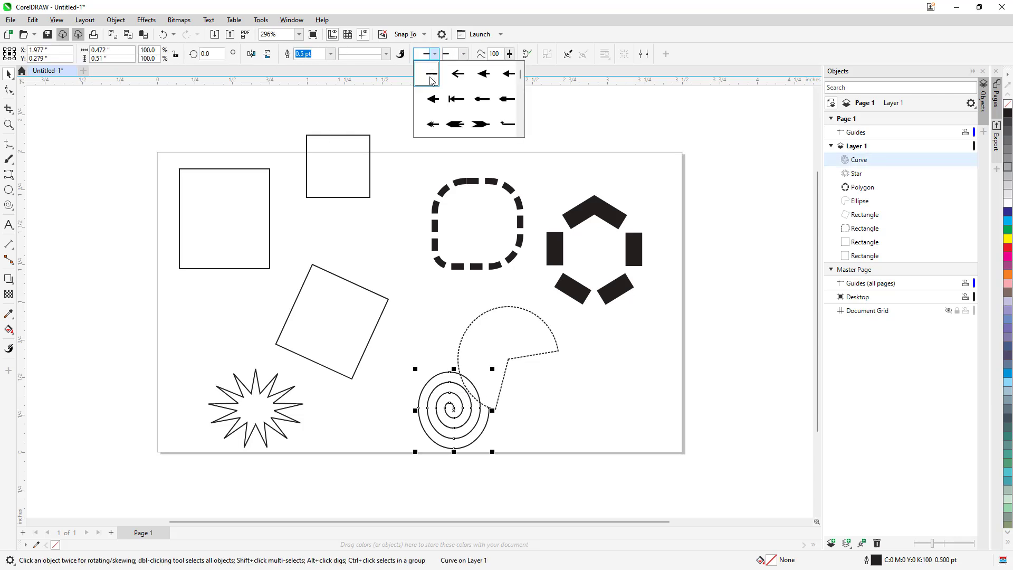
left_click(429, 100)
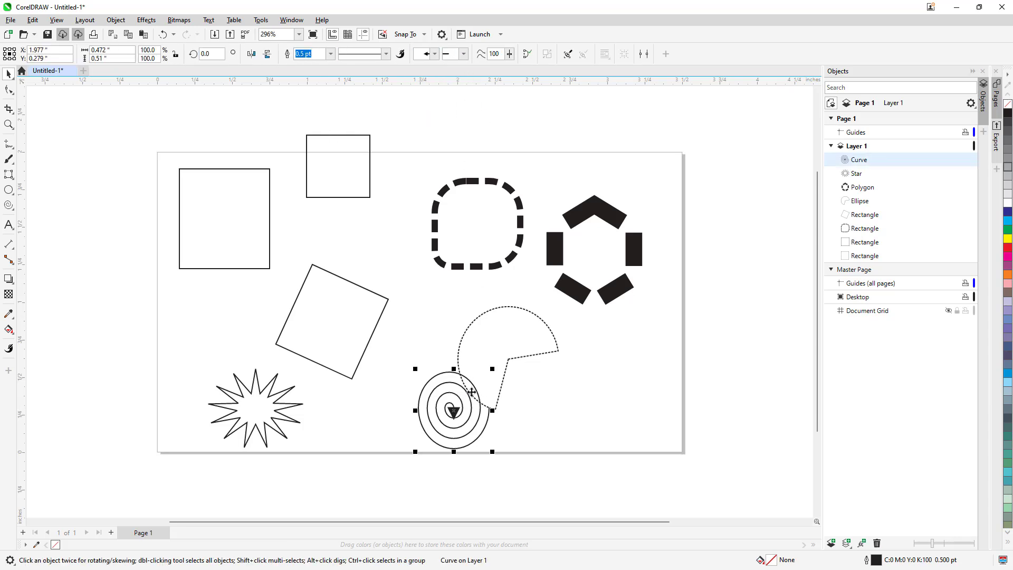
- Apply a finely dotted line style to the spiral's outline
left_click(385, 54)
left_click(374, 107)
left_click(385, 54)
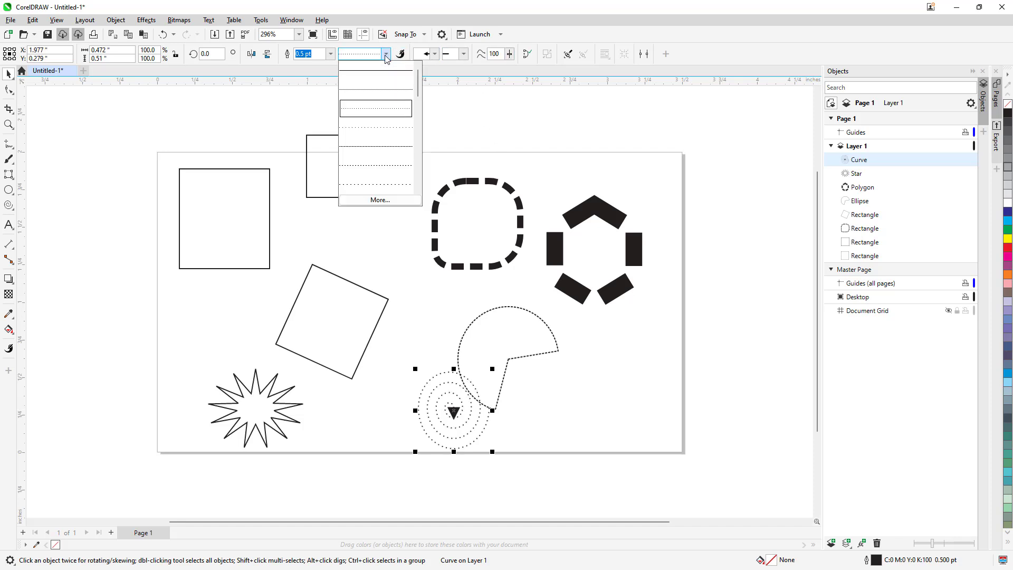
left_click(369, 90)
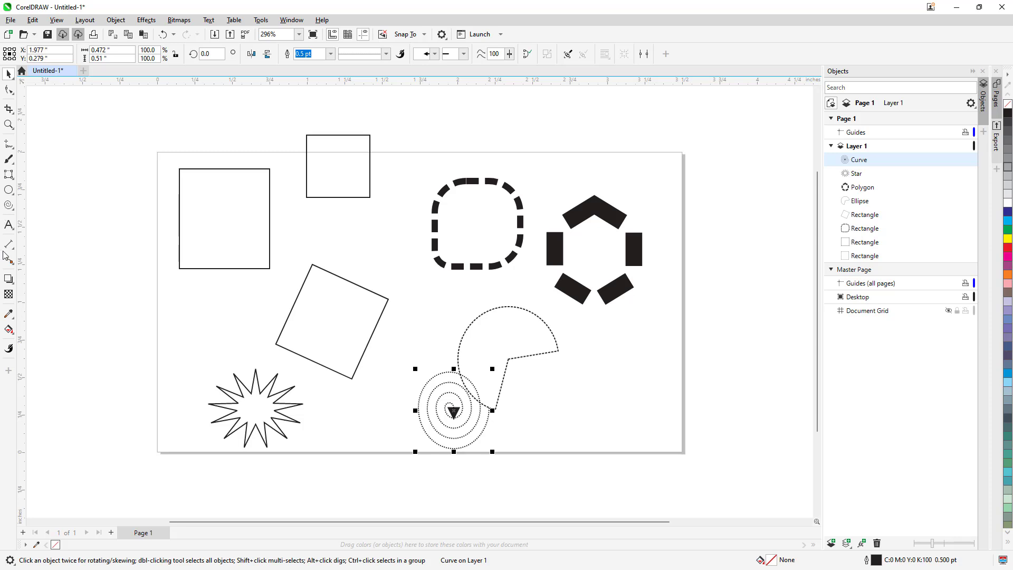
- Draw a parallelogram common shape about 0.53 by 0.48 inches, overlapping the rotated rectangle's upper corner
left_click(7, 207)
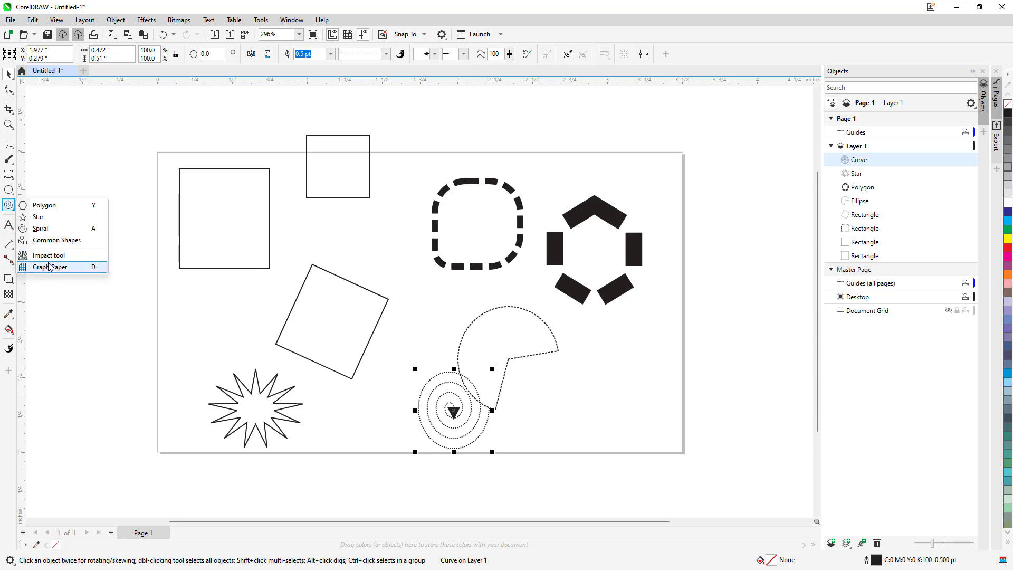
left_click(52, 242)
left_click_drag(330, 215, 415, 294)
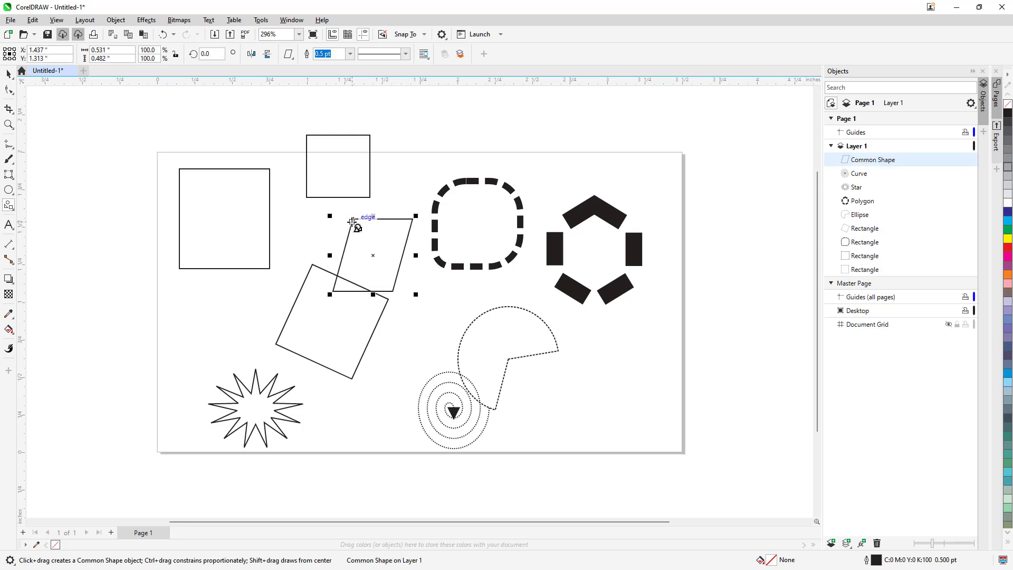
- Draw a pentagon arrow from the common shapes below the dashed hexagon
left_click(289, 58)
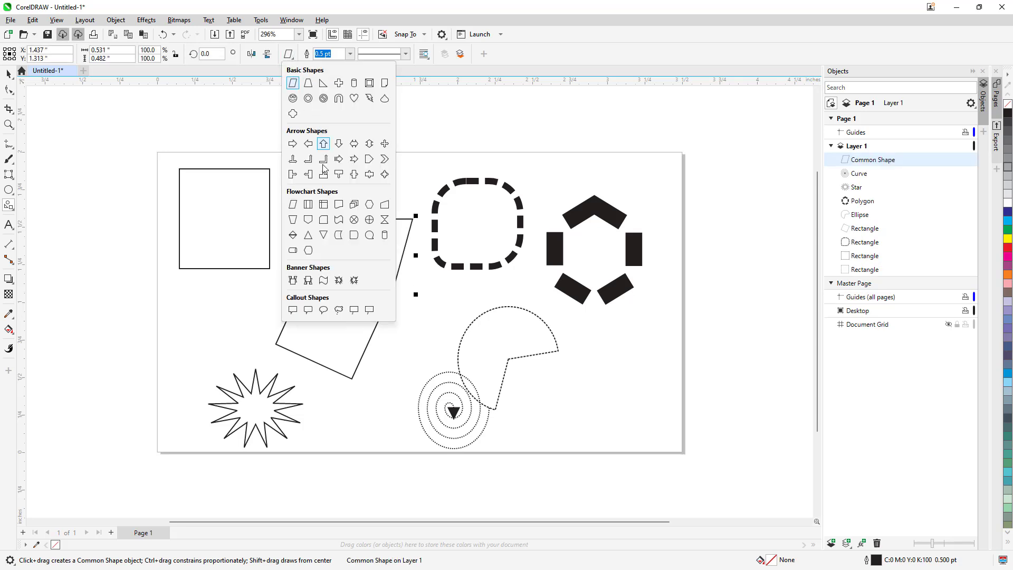
left_click(369, 159)
left_click_drag(548, 314, 644, 412)
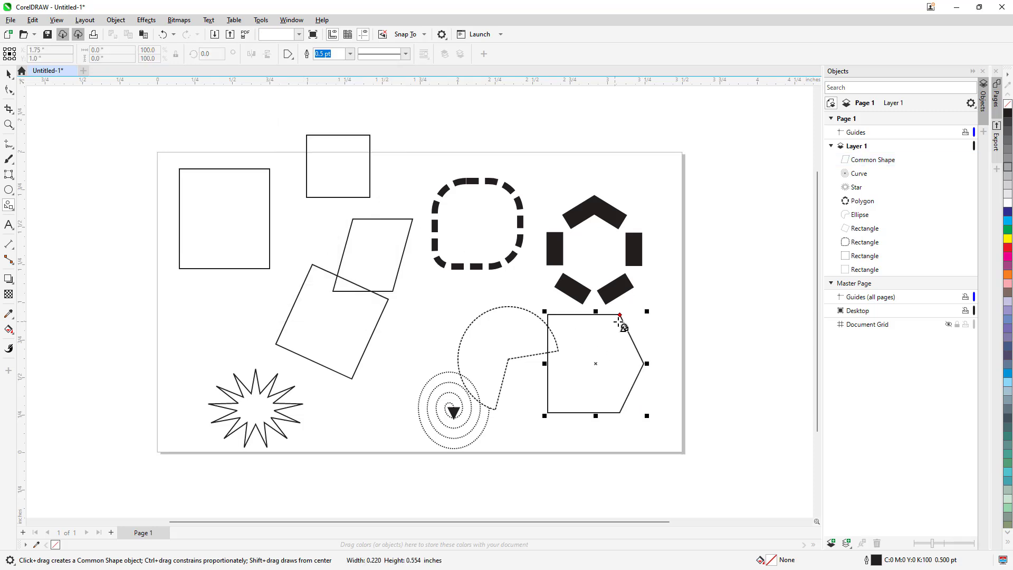
- Draw a second pentagon arrow about 0.25 by 0.45 inches over the first one's tip and lengthen its point
left_click_drag(610, 317, 649, 382)
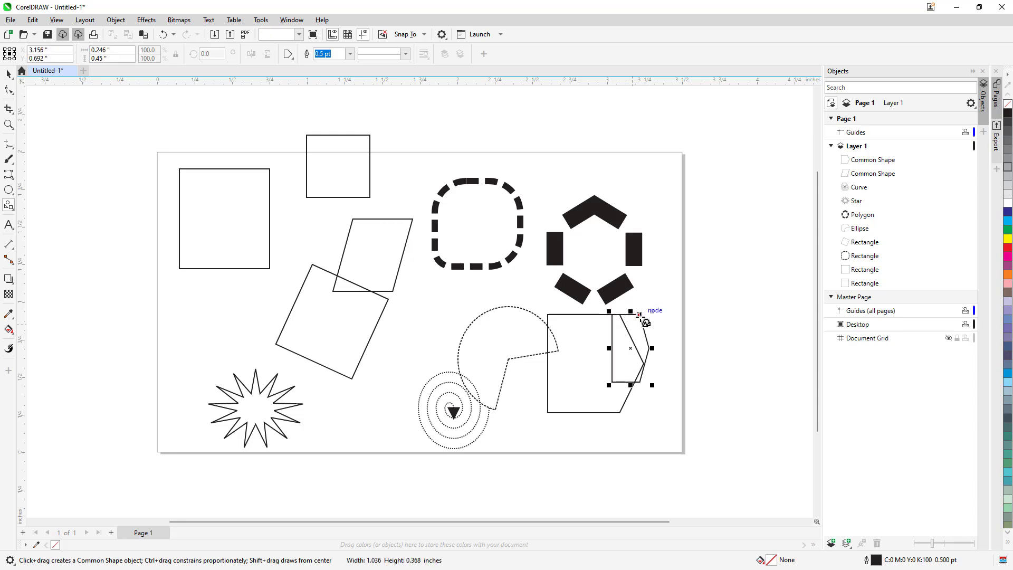
left_click_drag(642, 344, 620, 346)
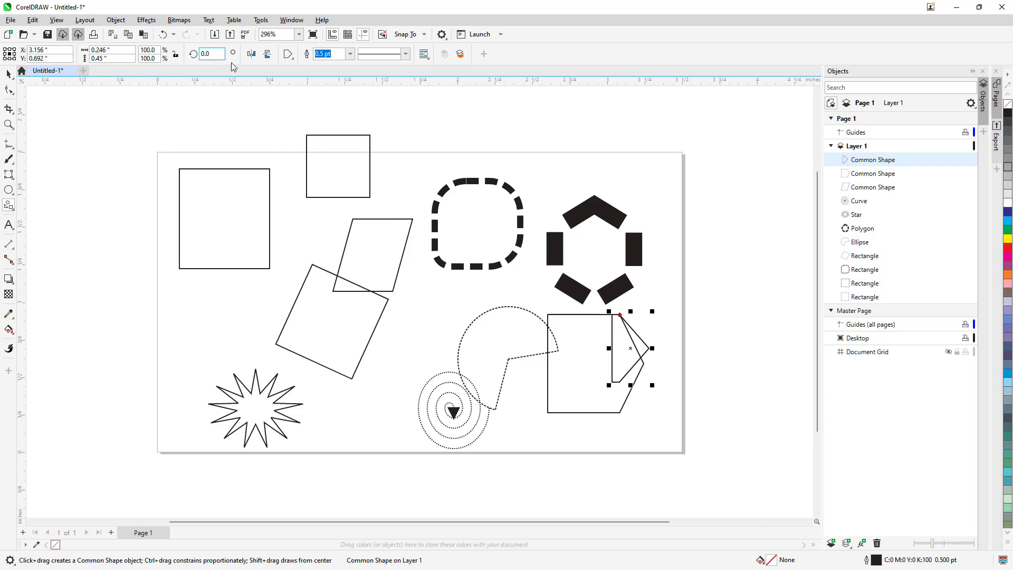
- Draw a smiley face common shape about 0.56 inches wide below the large square, with its mouth turned into a frown
left_click(288, 54)
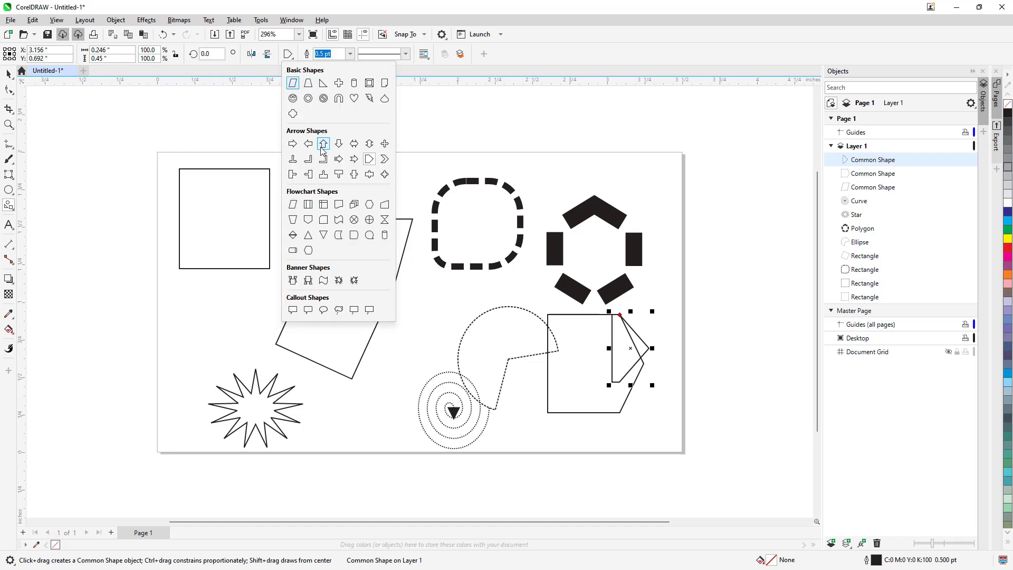
left_click(293, 99)
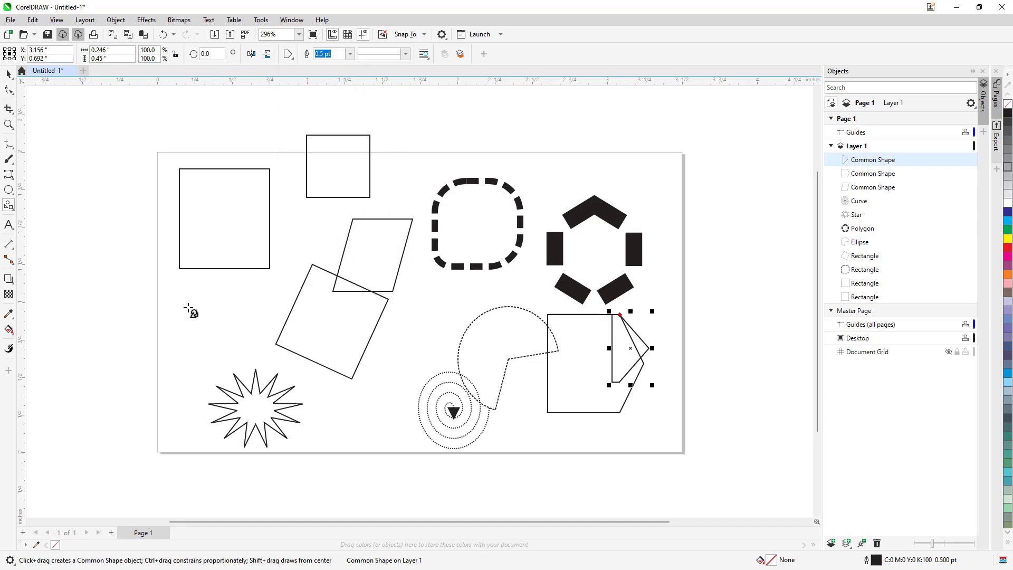
mouse_move(186, 291)
left_mouse_down()
mouse_move(277, 383)
mouse_move(232, 358)
mouse_move(233, 348)
mouse_move(231, 370)
mouse_move(232, 338)
left_mouse_up()
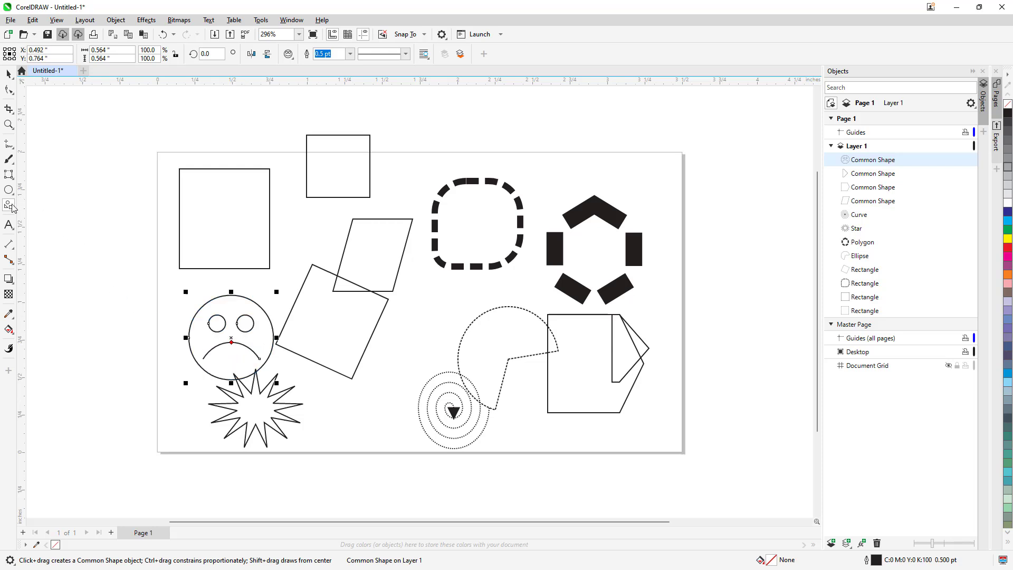
- Draw the crossed-circle flowchart shape about 0.46 inches wide between the star and the spiral
left_click(290, 57)
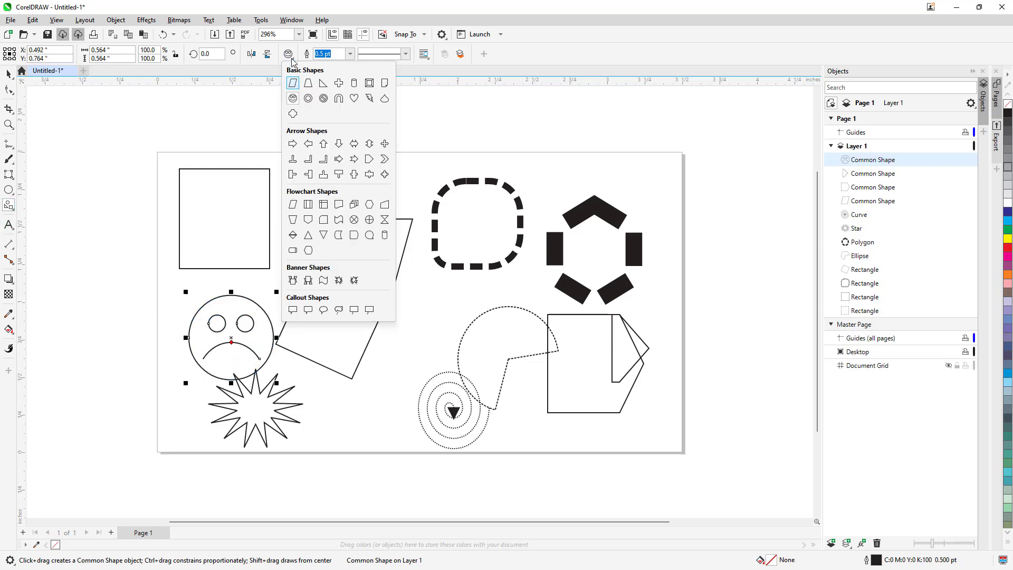
left_click(354, 219)
left_click_drag(326, 371, 400, 445)
- Draw a radial burst with the Impact tool in the middle of the page, below the dashed rounded square
left_click(11, 210)
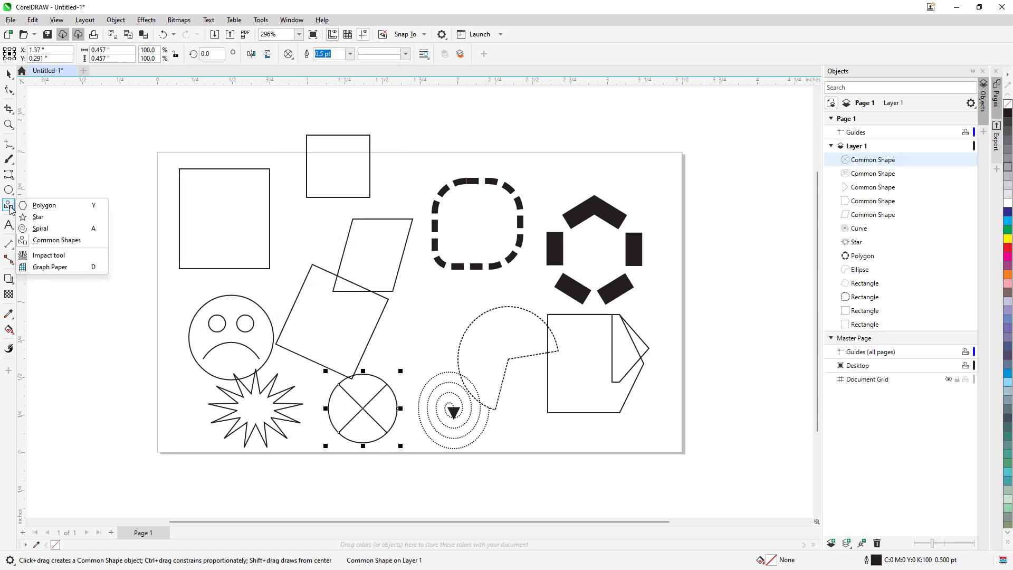
left_click(36, 256)
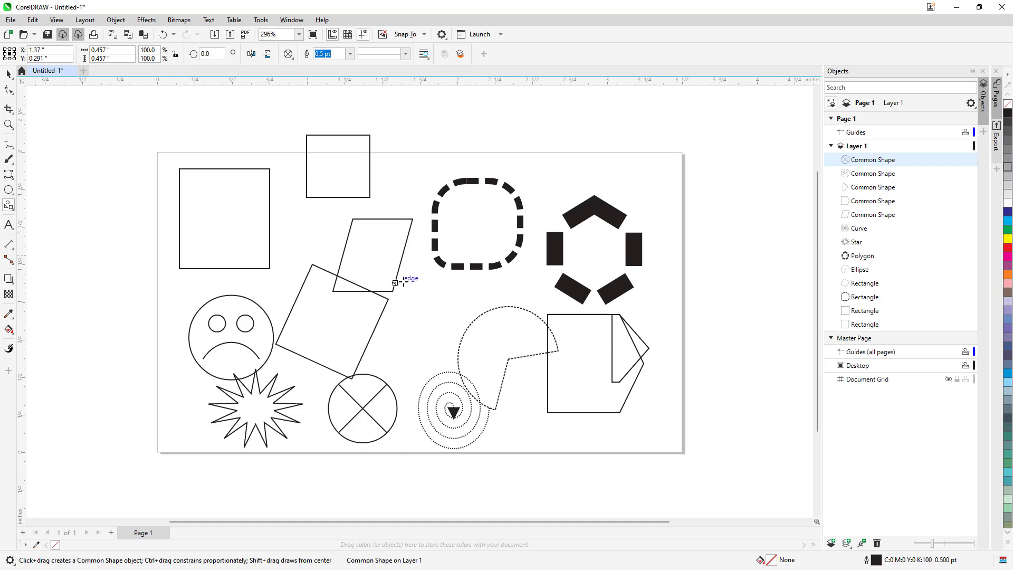
left_click_drag(434, 311, 464, 355)
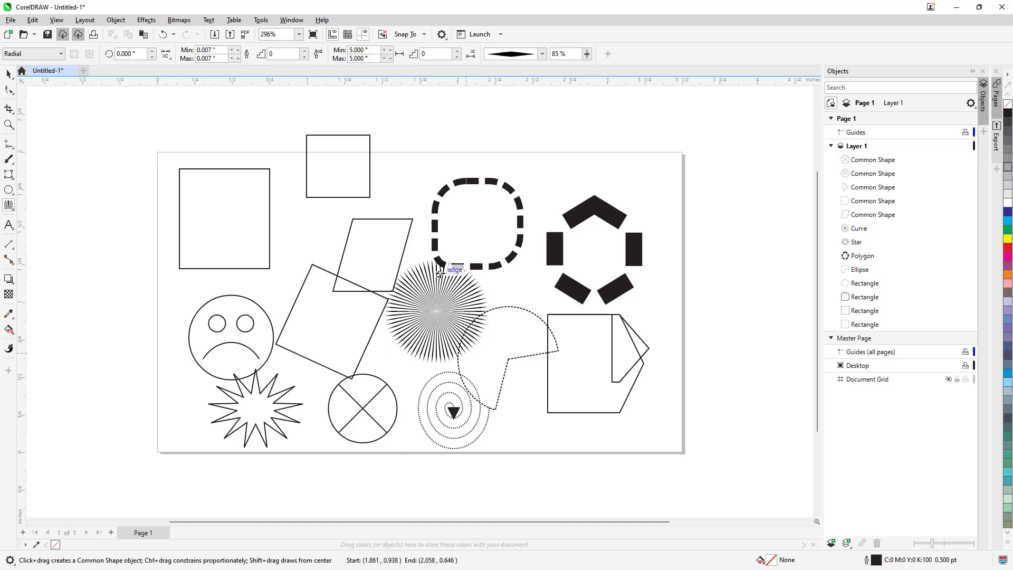
- Try other line shapes on the radial burst, including the elliptical one, and return to the diamond line shape
left_click(542, 53)
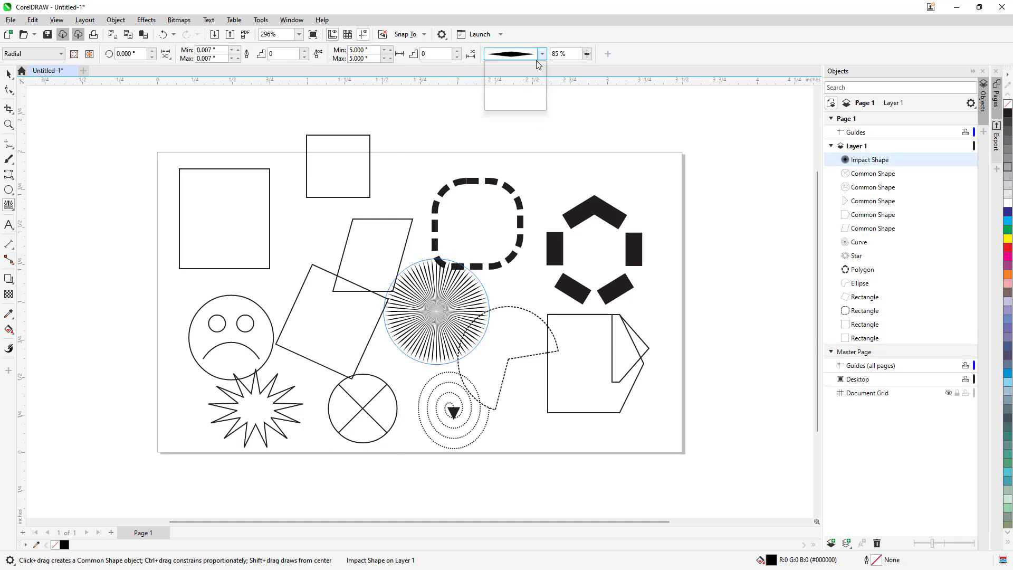
left_click(522, 79)
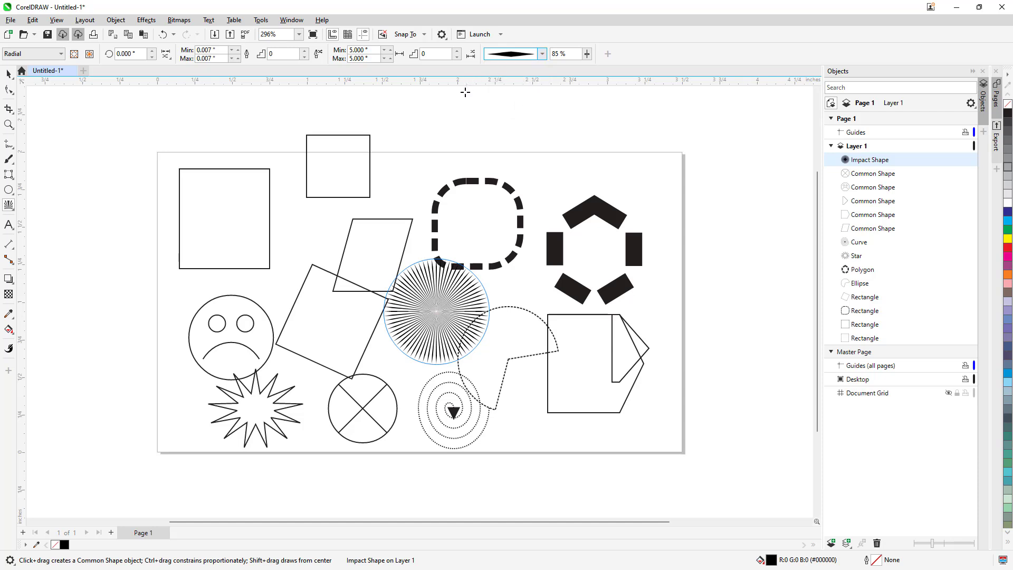
left_click(541, 55)
left_click(516, 94)
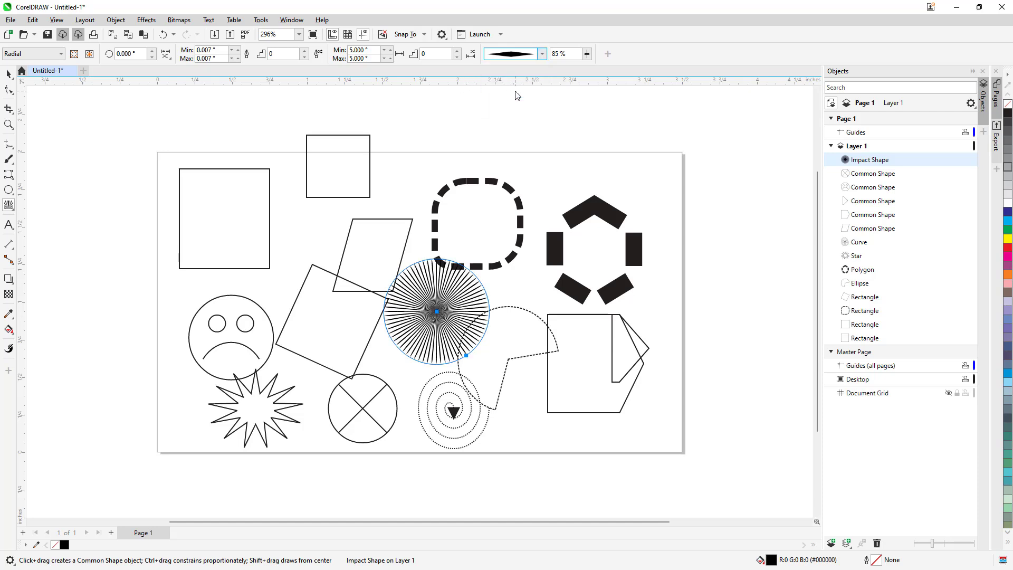
scroll(443, 311, "up", 5)
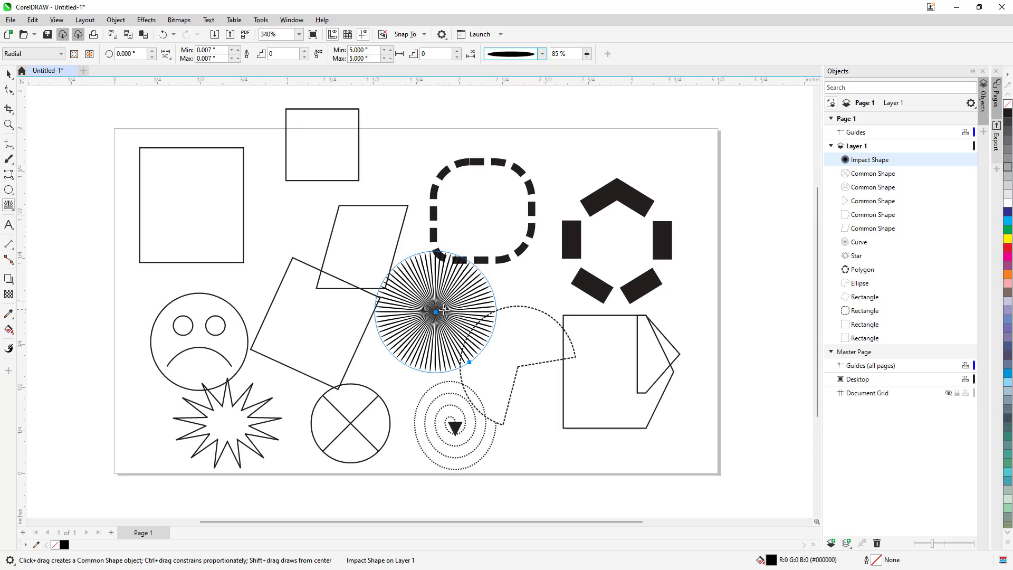
left_click(543, 54)
left_click(531, 84)
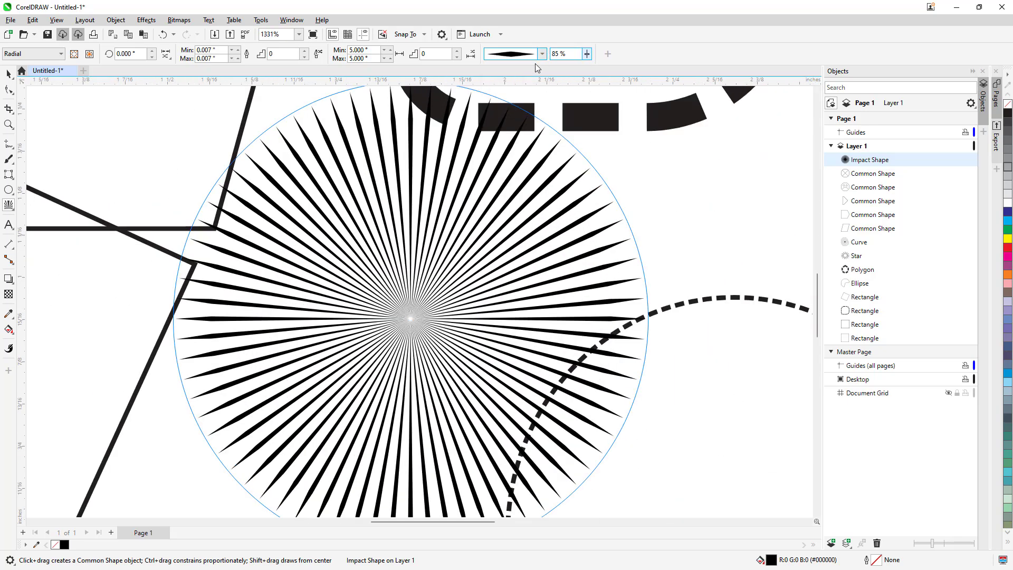
- Set the radial burst's line spacing step to 7, its widest point to 61% and its line width step to 1
left_click(457, 51)
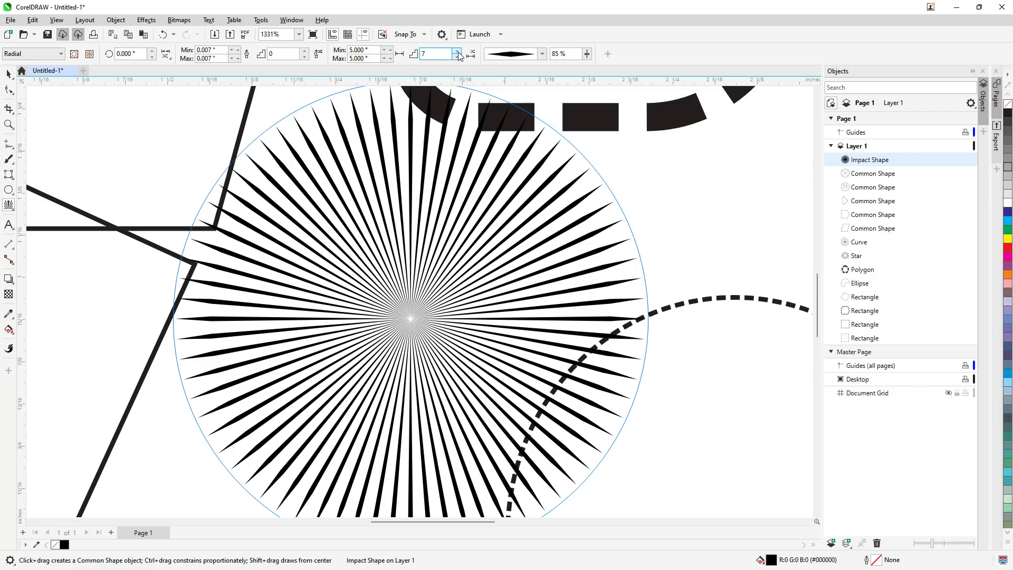
left_click(586, 54)
left_click(581, 67)
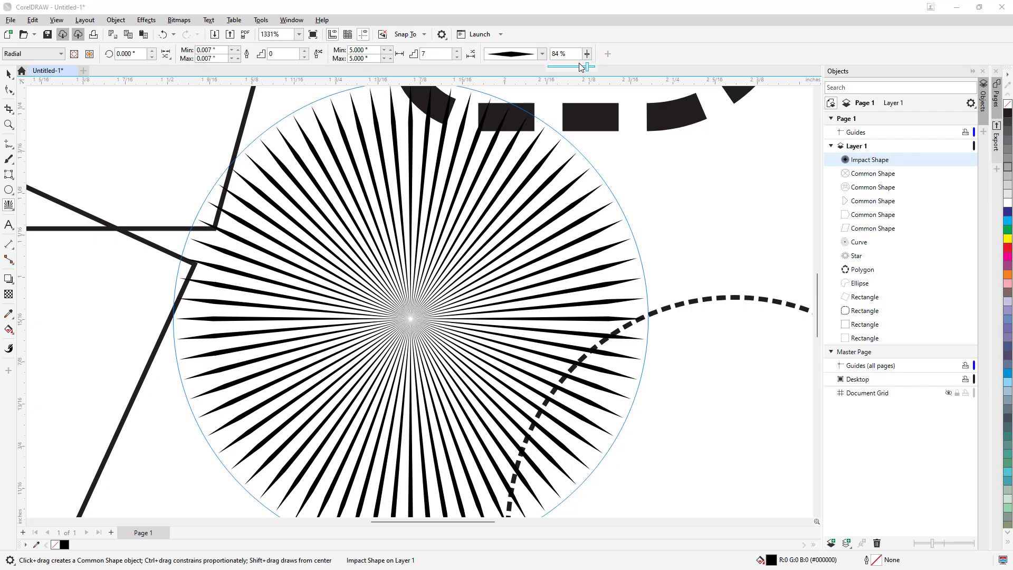
left_click_drag(580, 68, 575, 71)
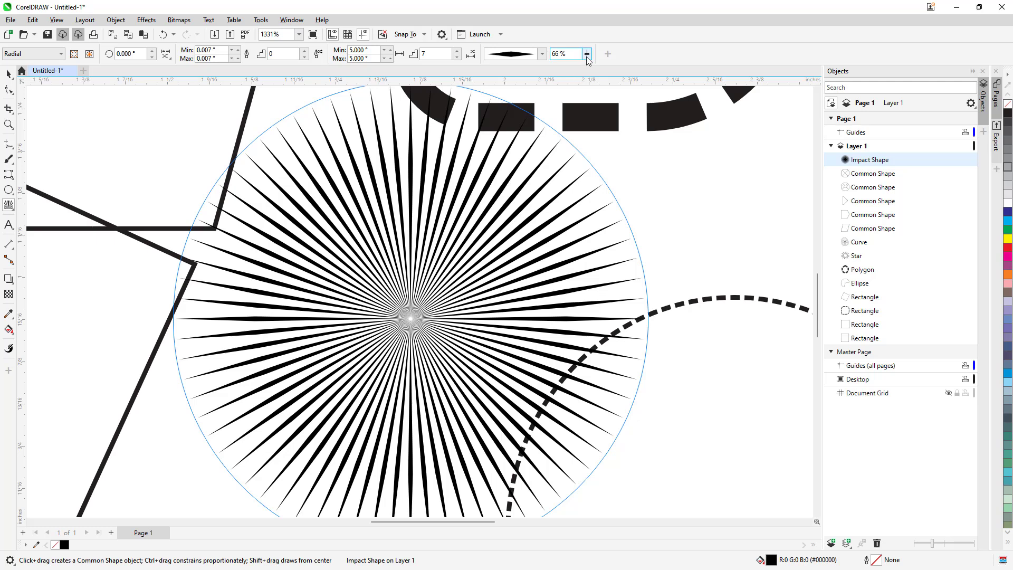
left_click(586, 54)
left_click(574, 71)
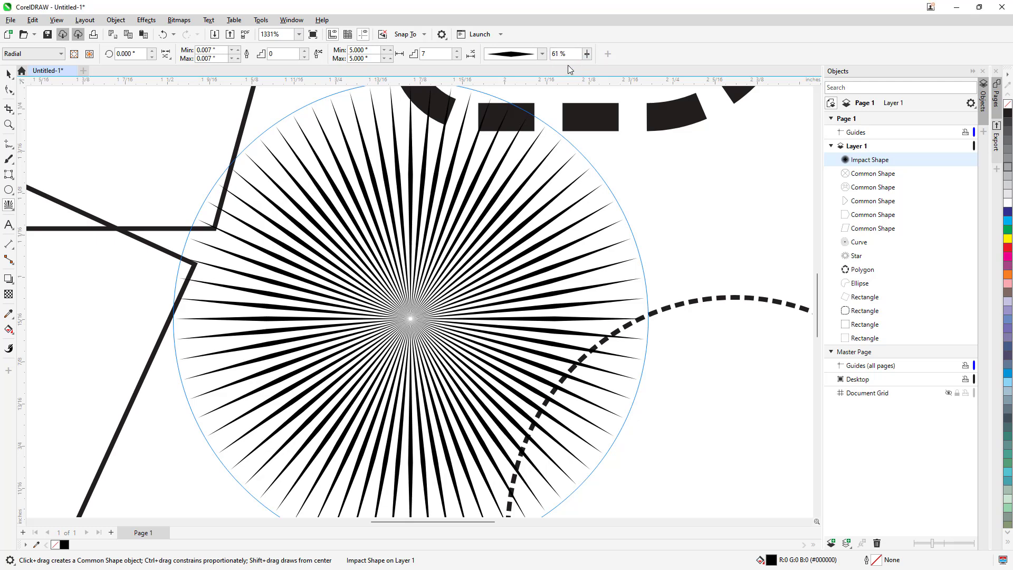
left_click(304, 51)
- Draw a graph paper grid with 4 columns and 3 rows inside the large square
left_click(11, 206)
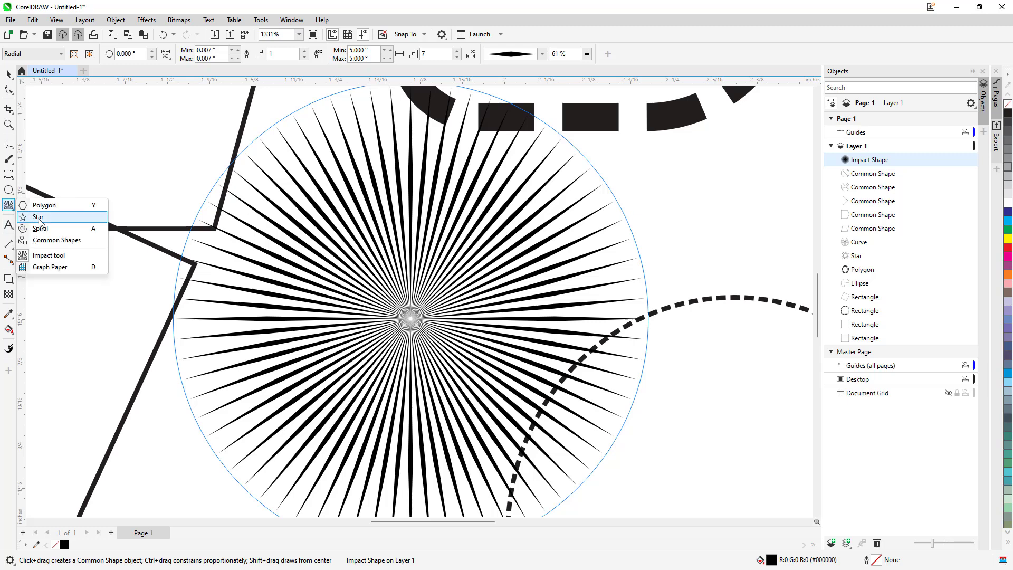
left_click(50, 267)
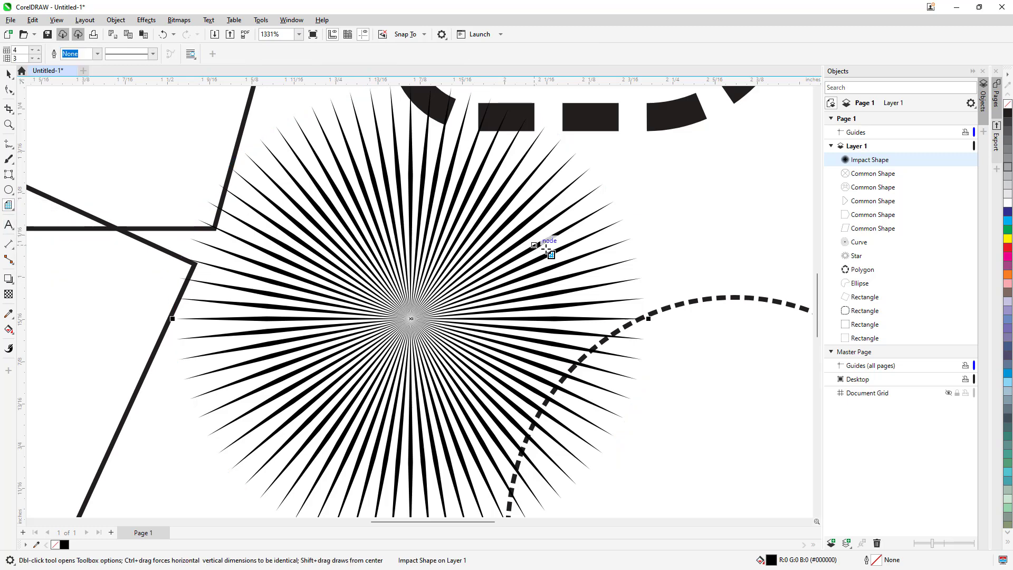
scroll(548, 248, "down", 5)
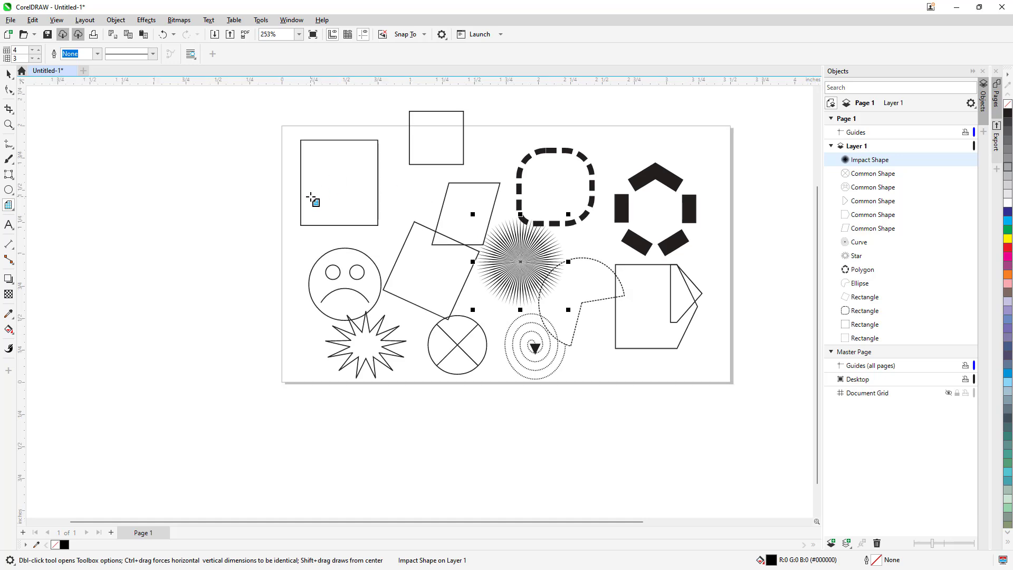
scroll(319, 178, "up", 3)
left_click_drag(298, 124, 413, 244)
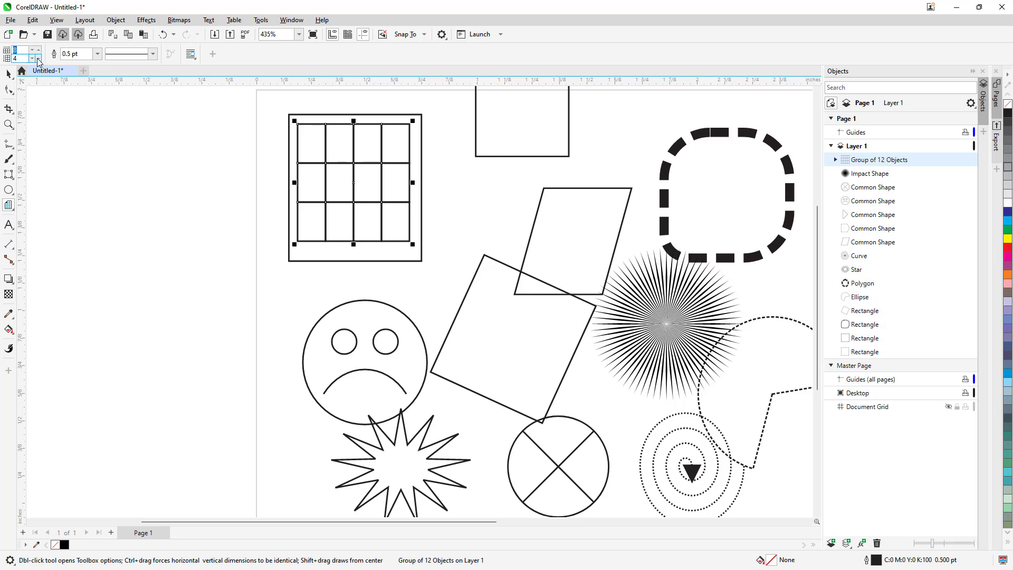
- Draw an 8-column, 7-row graph paper grid across the page's left edge, overlapping the face, and give it a dashed outline
left_click_drag(198, 253, 352, 365)
left_click(153, 53)
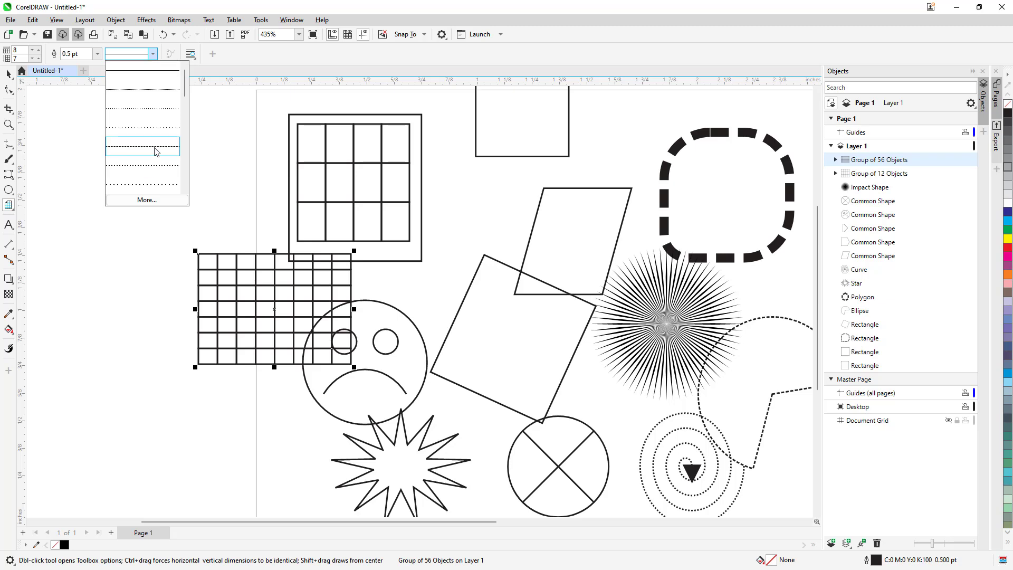
left_click(153, 151)
- Try a 3 pt outline width on the dashed grid and return it to 0.5 pt
left_click(97, 53)
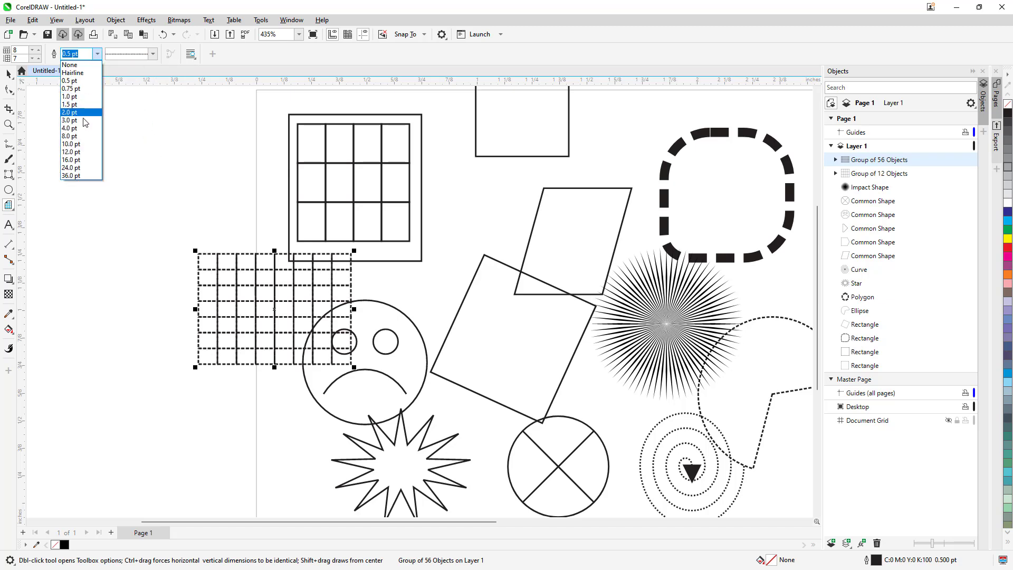
left_click(84, 123)
left_click(98, 53)
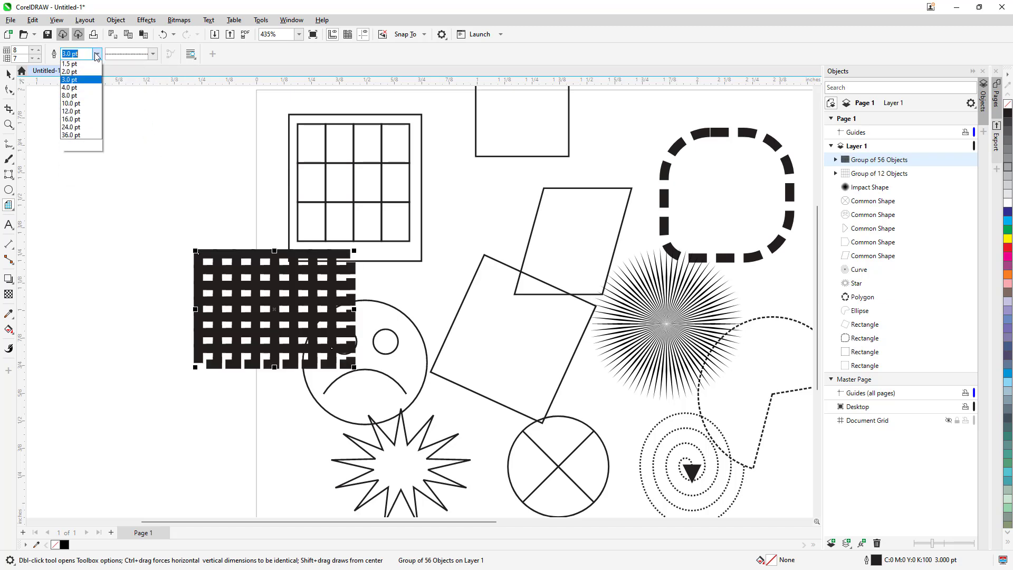
left_click(83, 80)
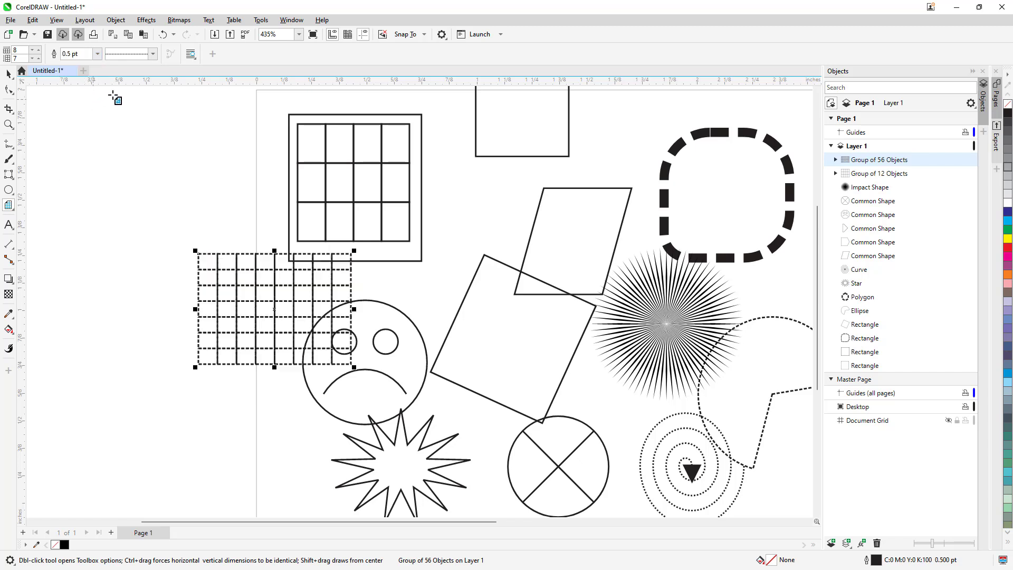